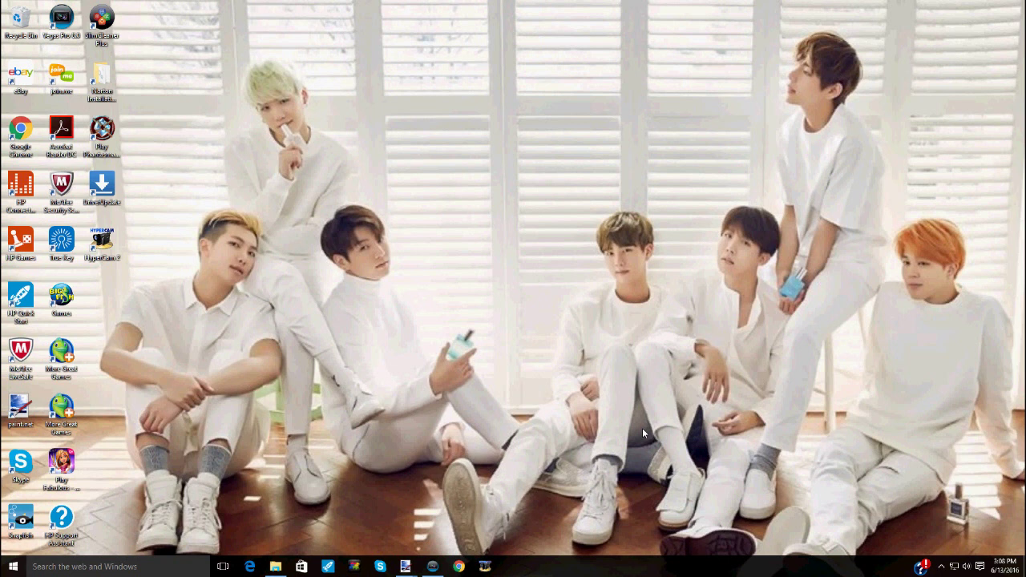
# Restore the Vegas window showing the tutorial stuff.veg sprite project.
pyautogui.click(440, 567)
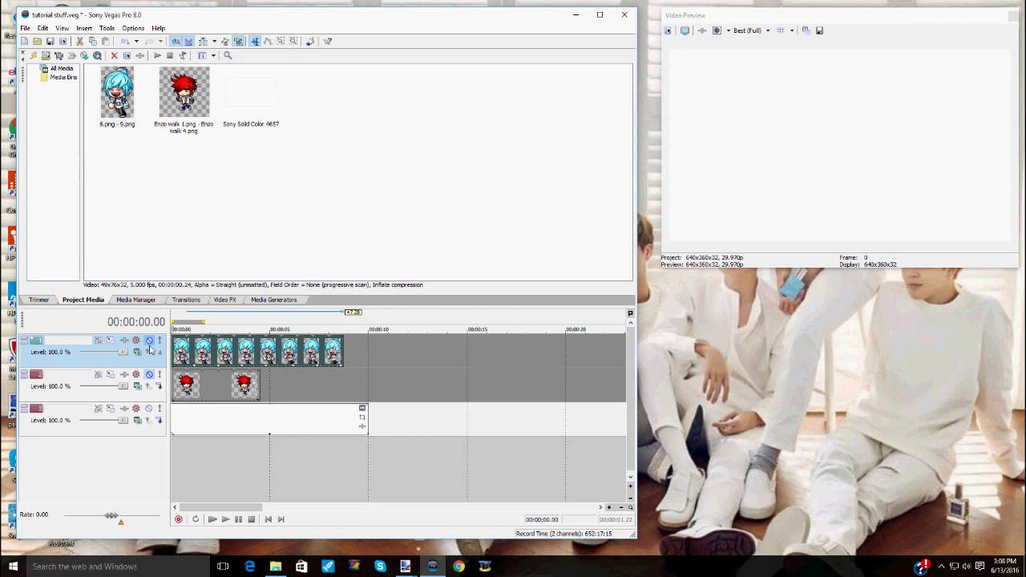
# Unmute the red-haired track and play its walk over a two-second loop region.
pyautogui.click(149, 375)
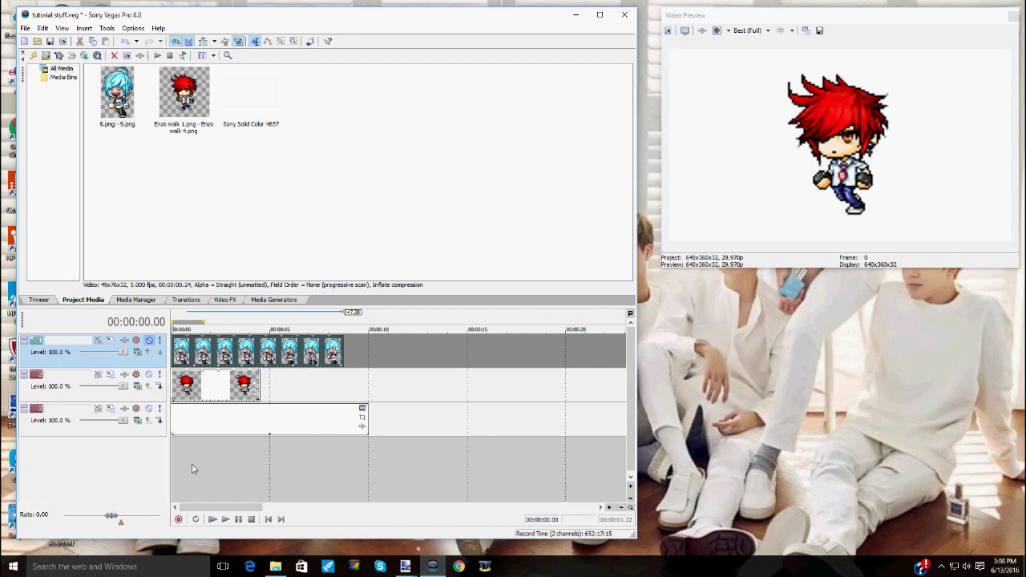
pyautogui.scroll(5, 200, 489)
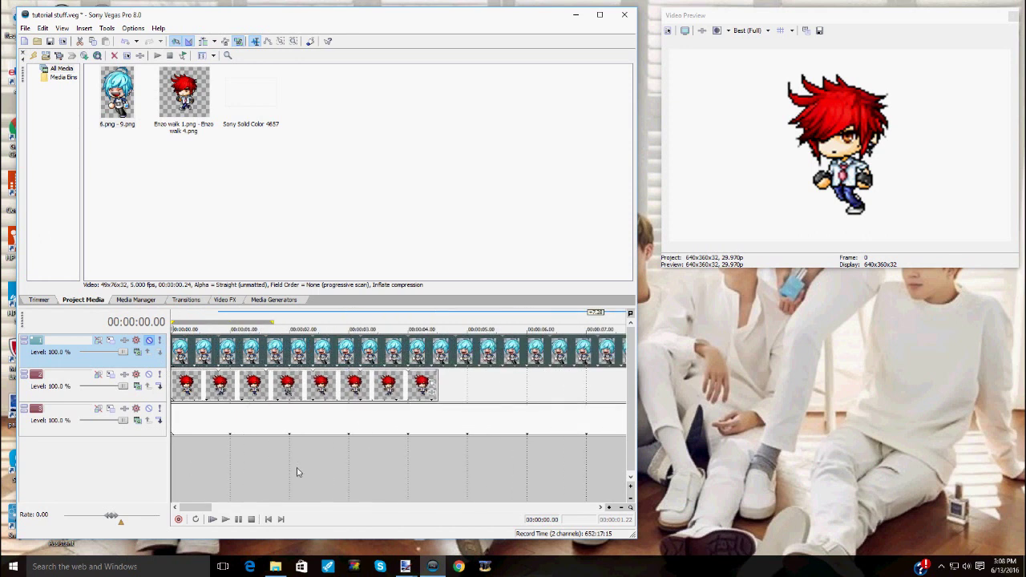
pyautogui.moveTo(296, 472); pyautogui.dragTo(155, 487)
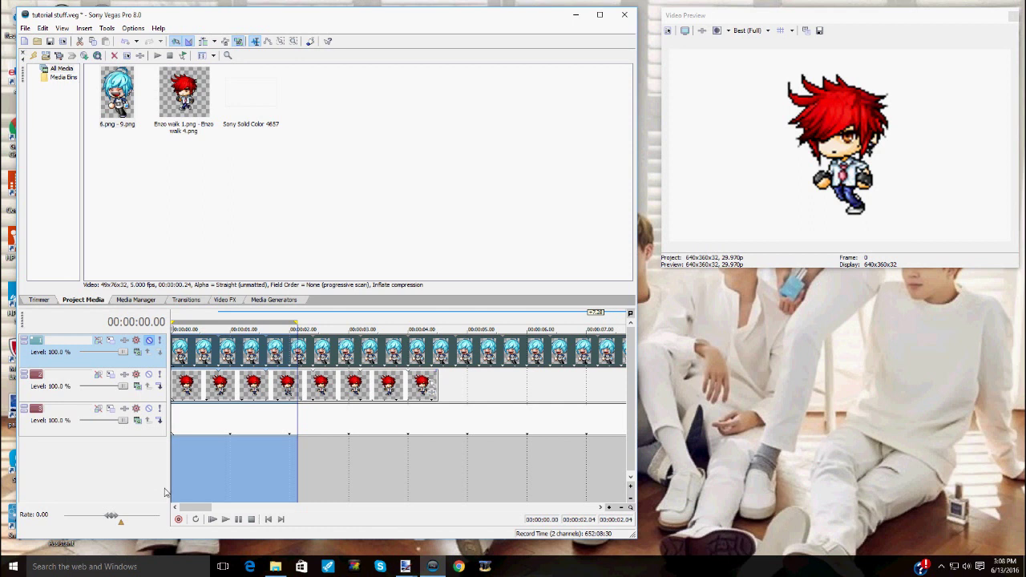
pyautogui.click(225, 519)
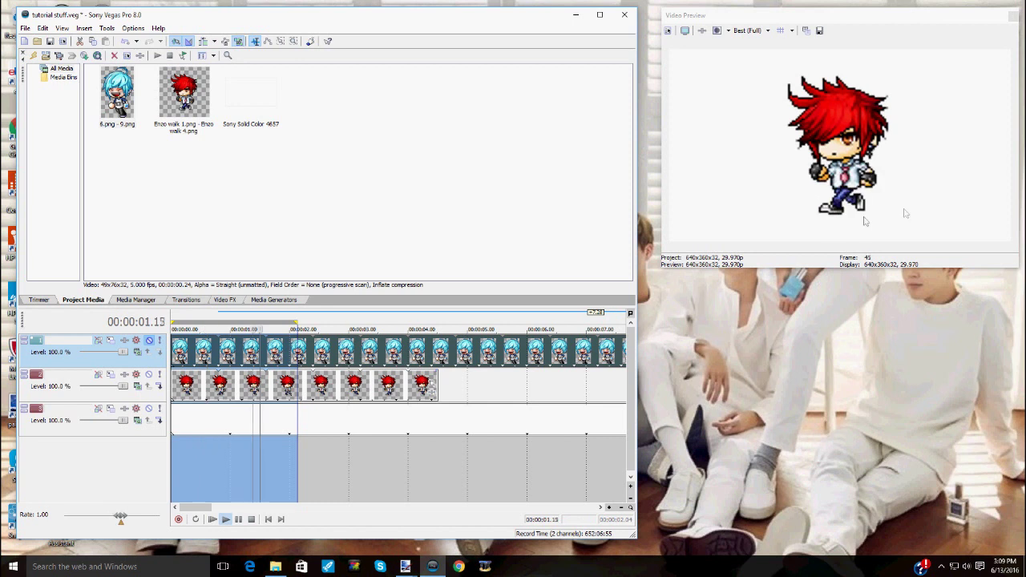
pyautogui.press('space')
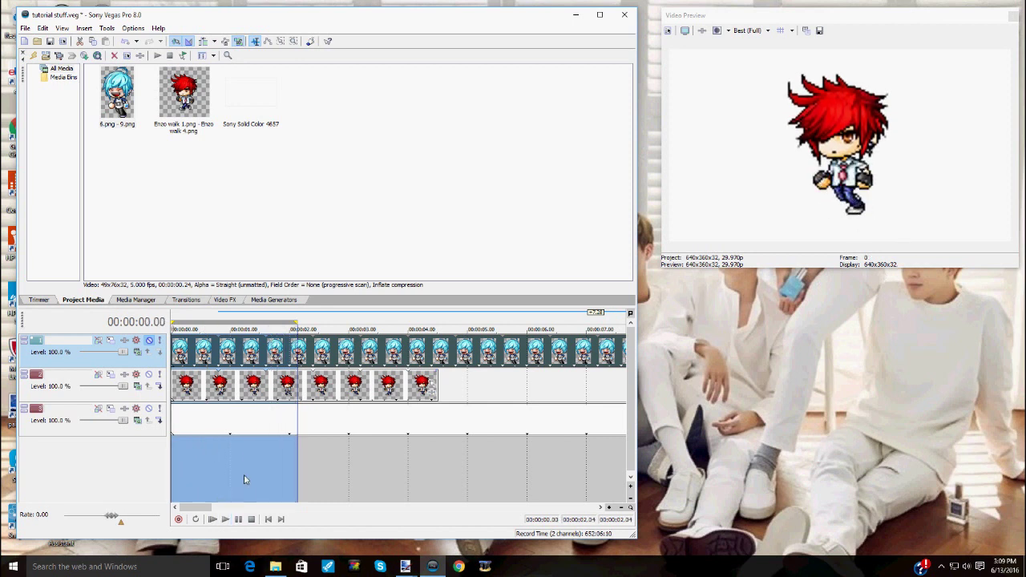
# Zoom the timeline back out and mute the red-haired track again.
pyautogui.scroll(-2, 216, 500)
pyautogui.scroll(-1, 216, 500)
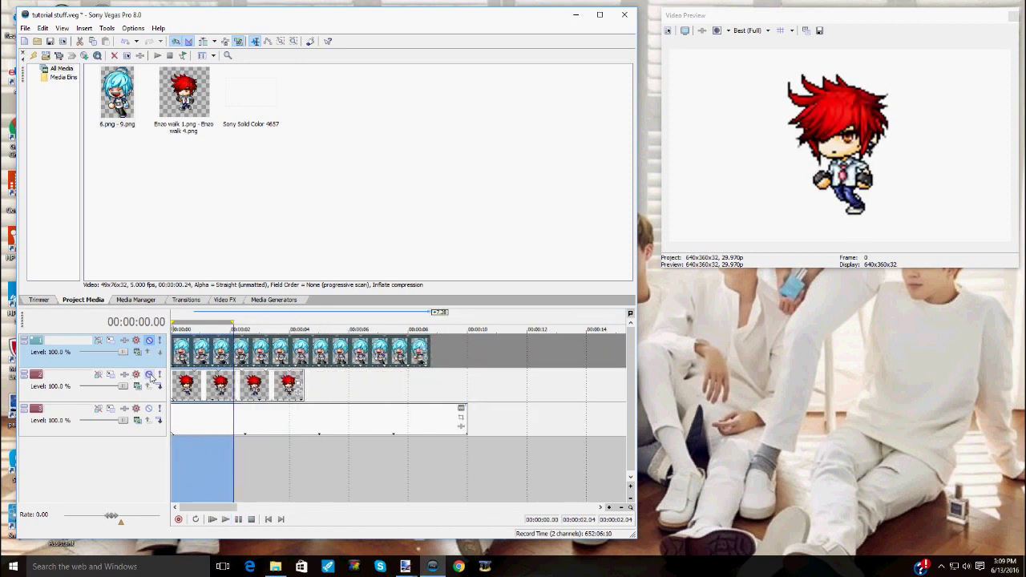
pyautogui.click(149, 374)
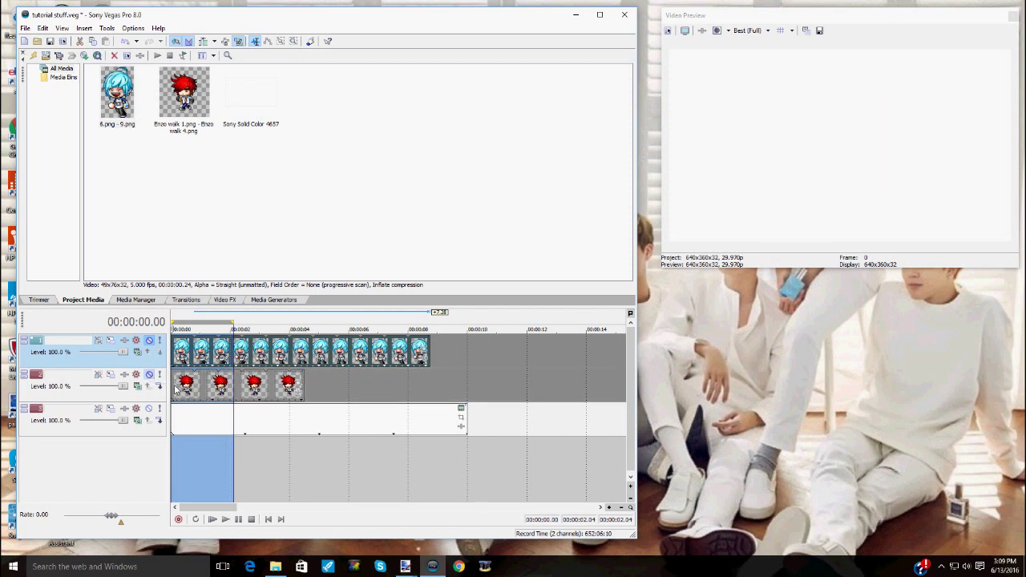
# Unmute the blue-haired track and play its animation over the first three seconds.
pyautogui.click(175, 390)
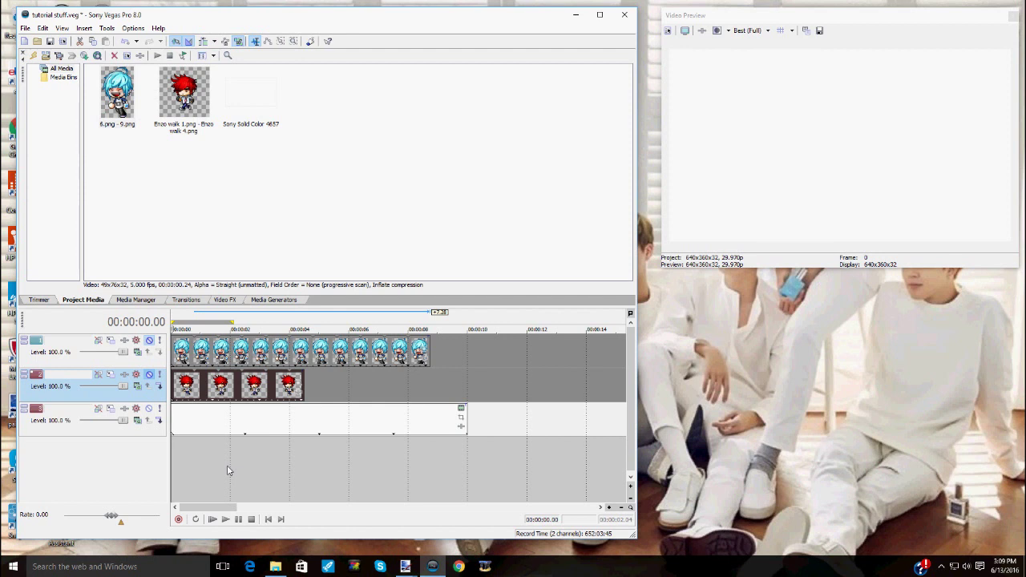
pyautogui.click(149, 340)
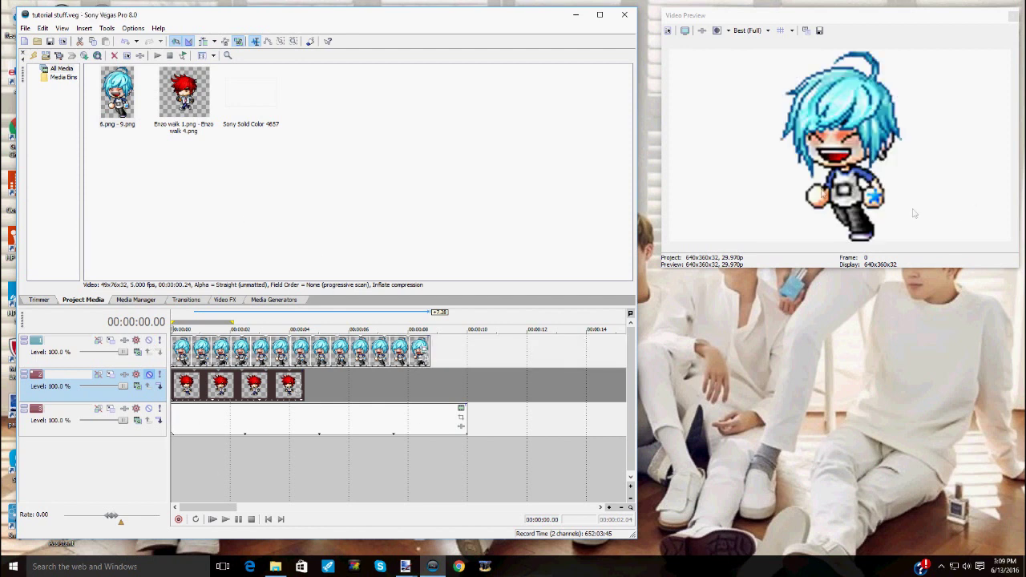
pyautogui.moveTo(270, 458); pyautogui.dragTo(170, 463)
pyautogui.press('space')
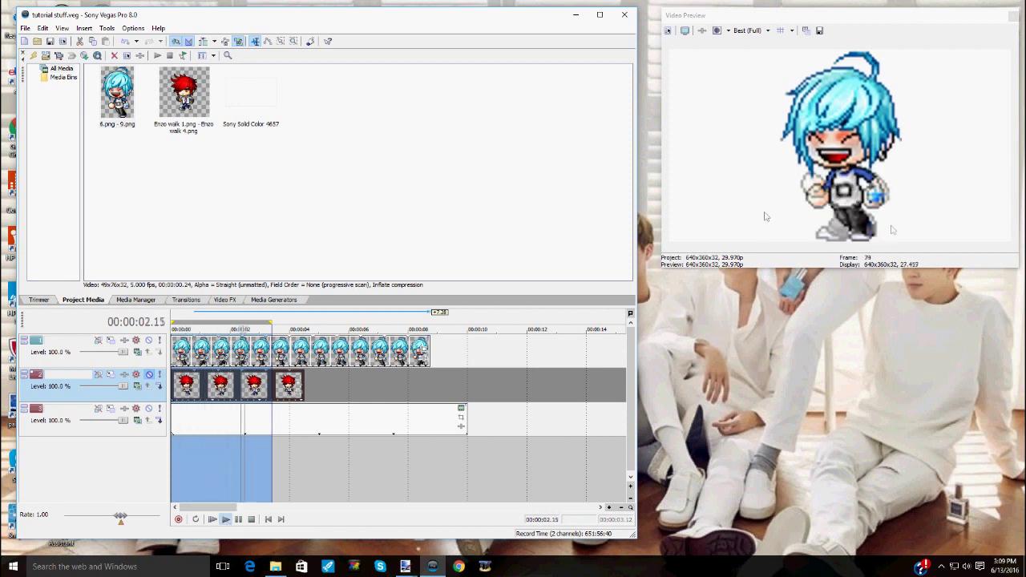
pyautogui.press('space')
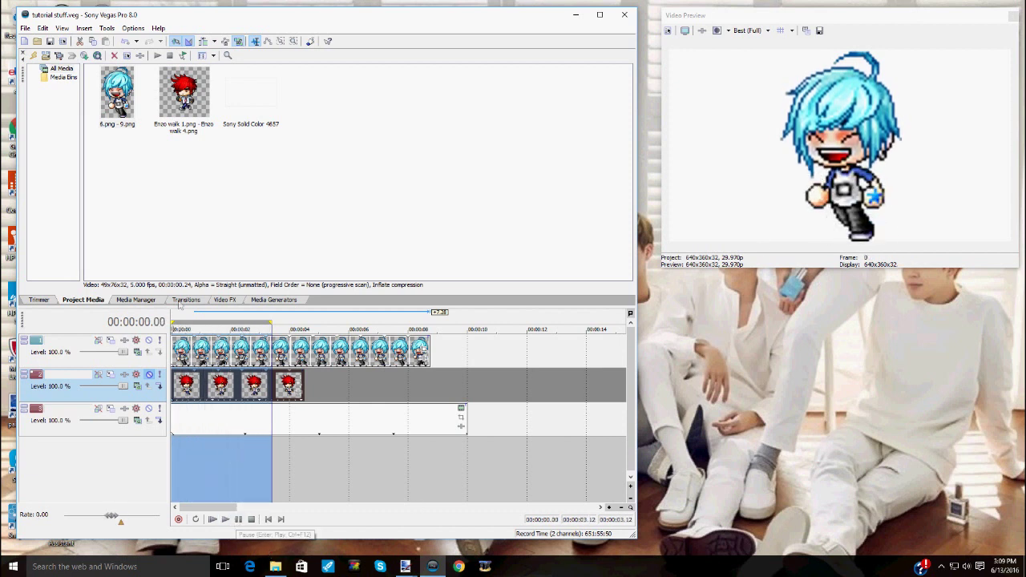
pyautogui.click(161, 349)
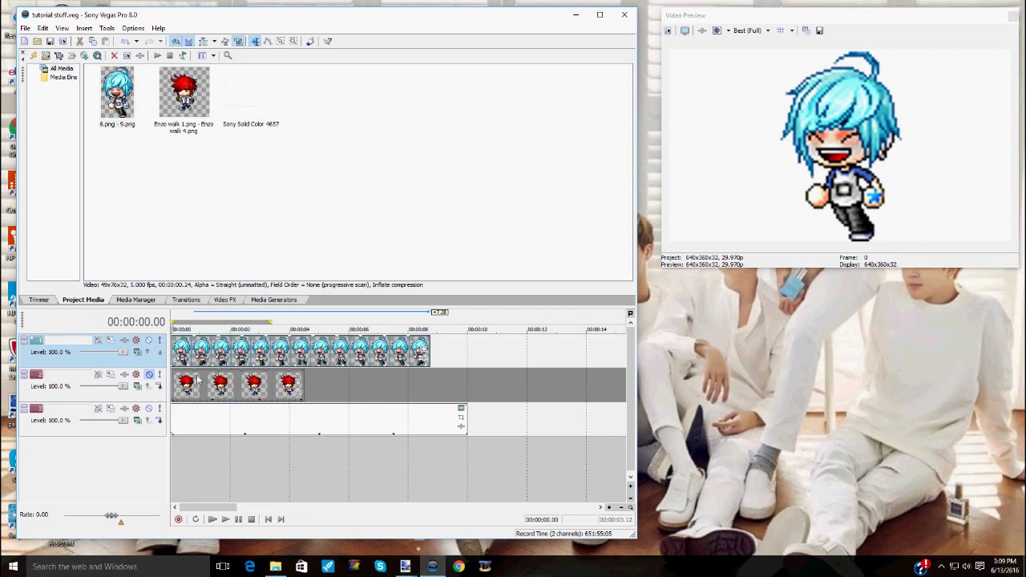
# Delete the blue-haired track, remove the unused 6.png media, and save the project.
pyautogui.click(149, 340)
pyautogui.click(149, 375)
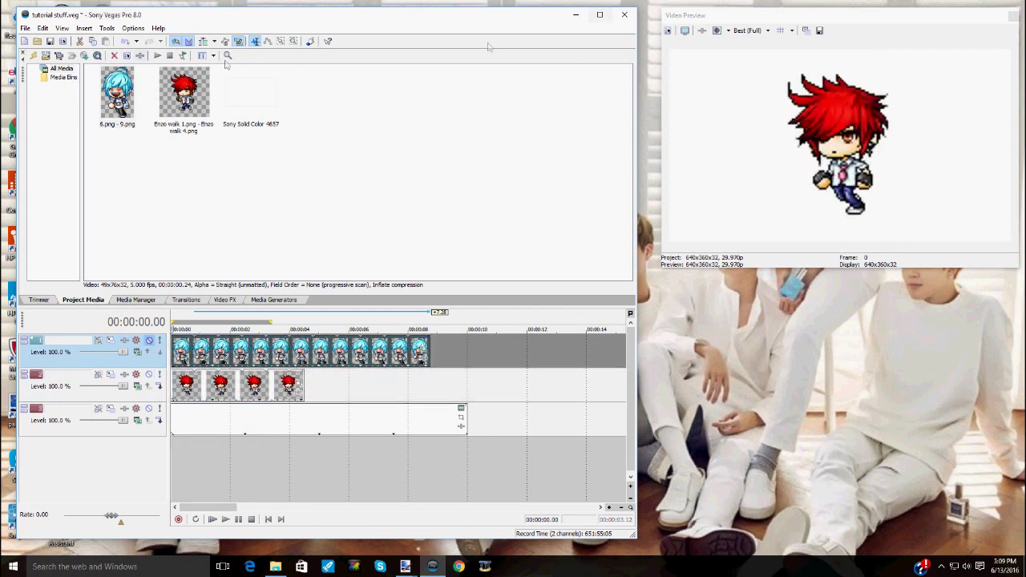
pyautogui.rightClick(447, 348)
pyautogui.click(474, 389)
pyautogui.click(34, 56)
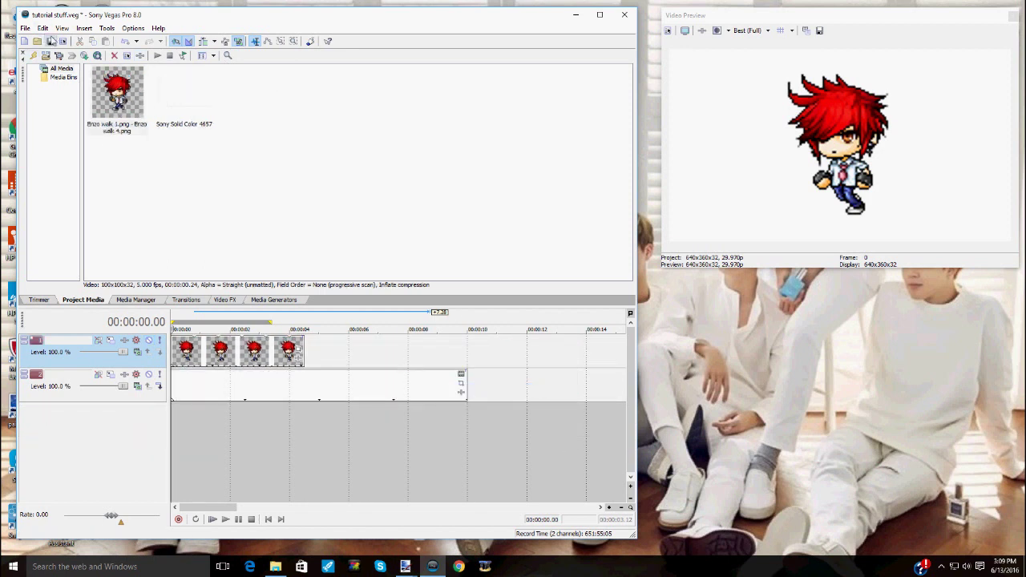
pyautogui.click(49, 41)
# Minimize Vegas and bring up paint.net showing Enzo walk 1.png.
pyautogui.click(574, 15)
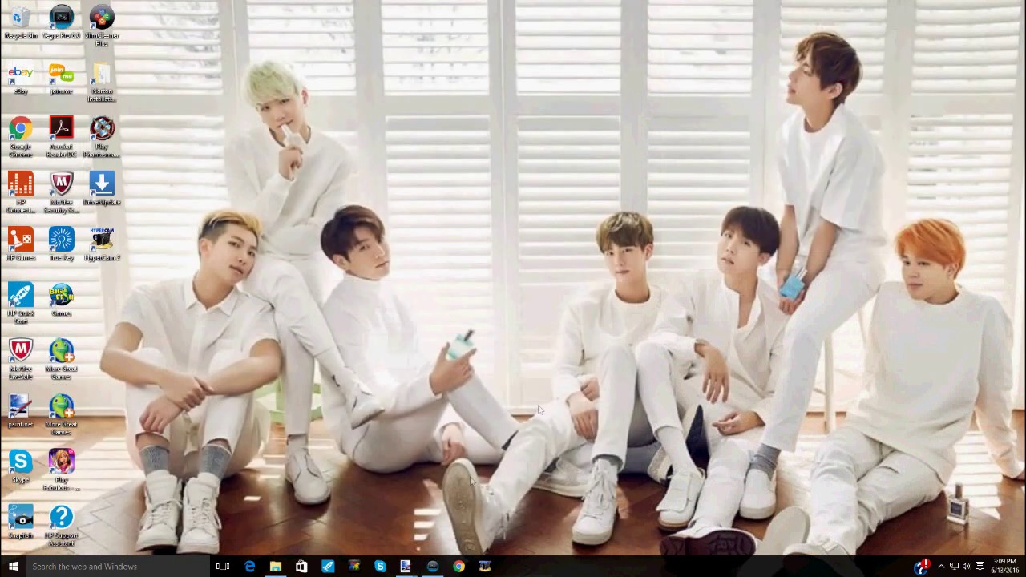
pyautogui.click(405, 566)
pyautogui.click(91, 521)
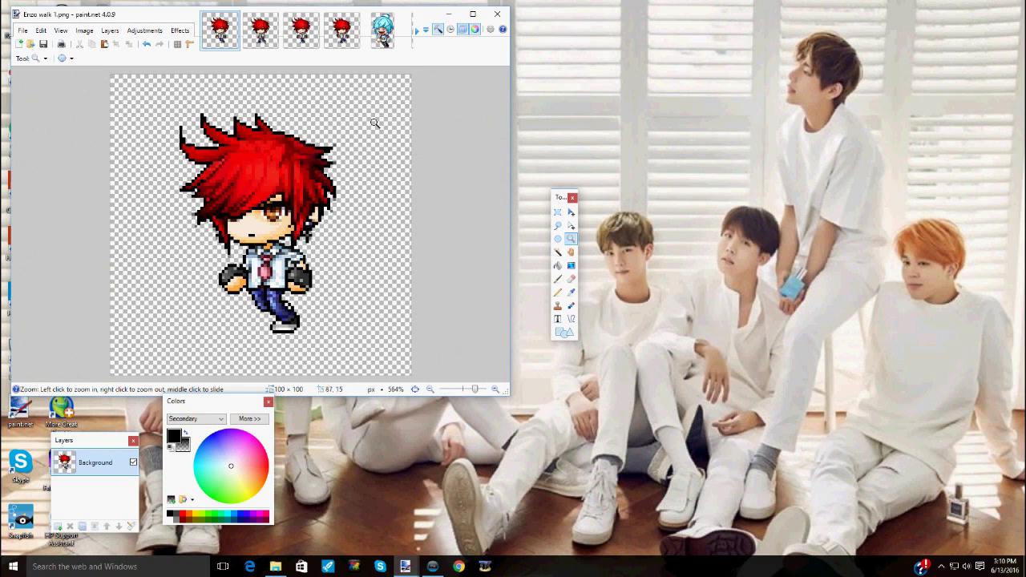
pyautogui.click(370, 42)
pyautogui.click(278, 187)
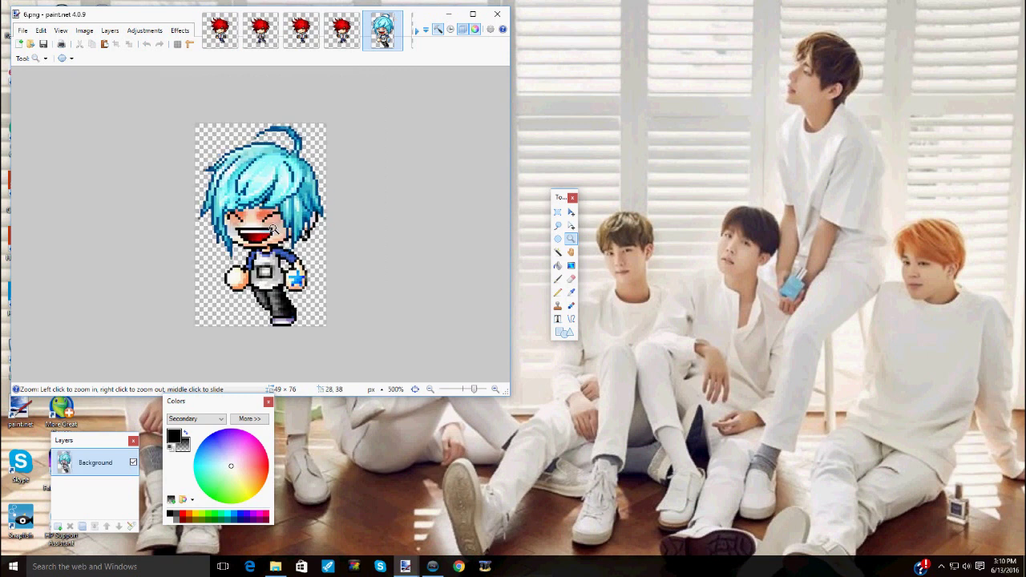
pyautogui.rightClick(273, 228)
pyautogui.click(233, 304)
pyautogui.rightClick(263, 247)
pyautogui.rightClick(263, 246)
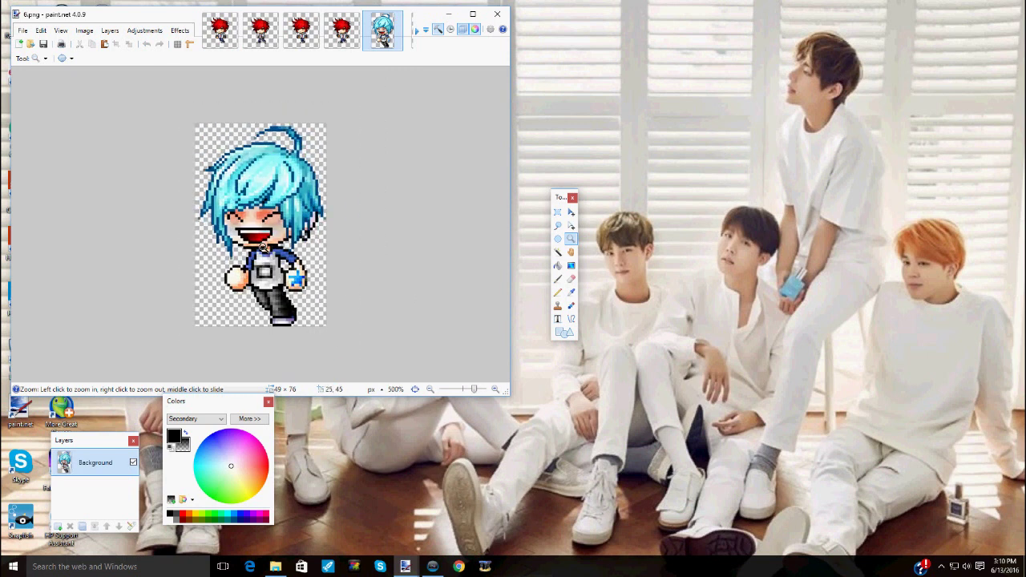
pyautogui.click(271, 186)
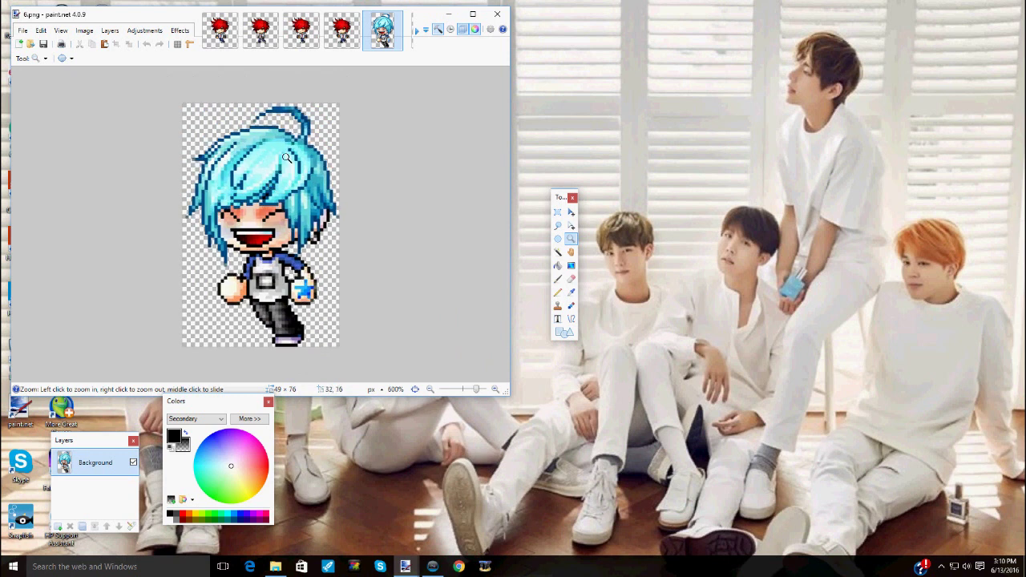
pyautogui.moveTo(417, 40)
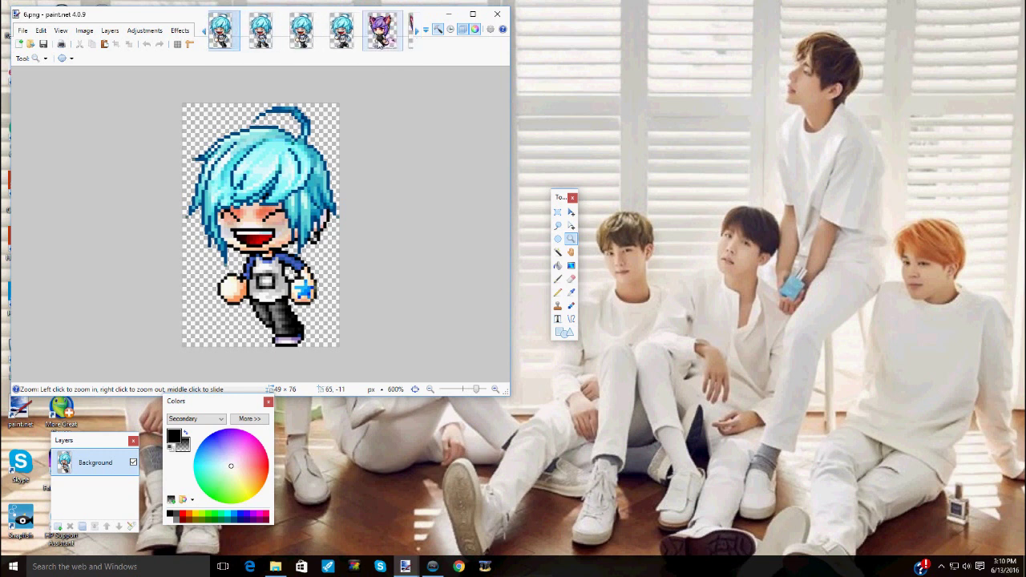
pyautogui.click(381, 37)
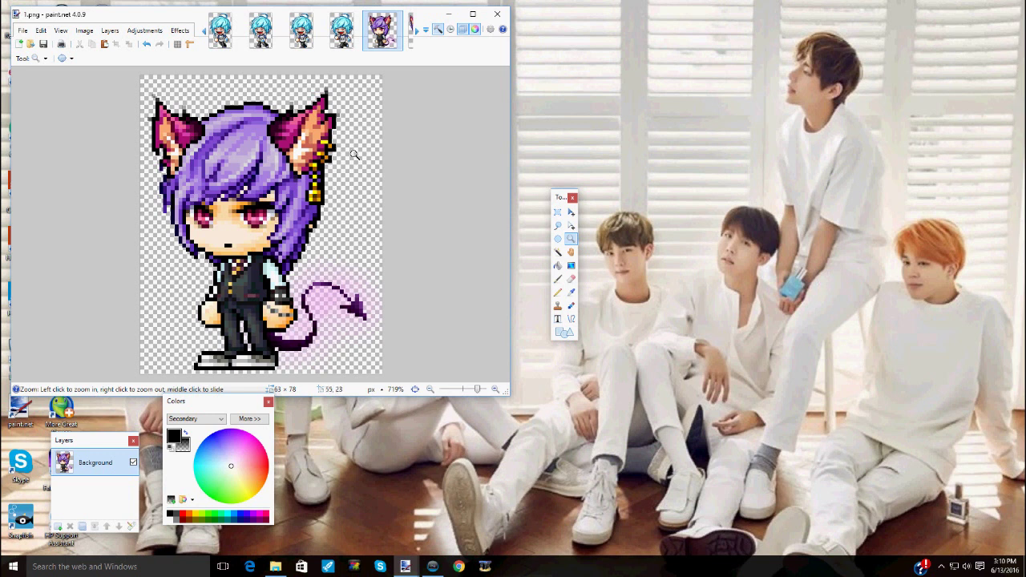
pyautogui.click(408, 39)
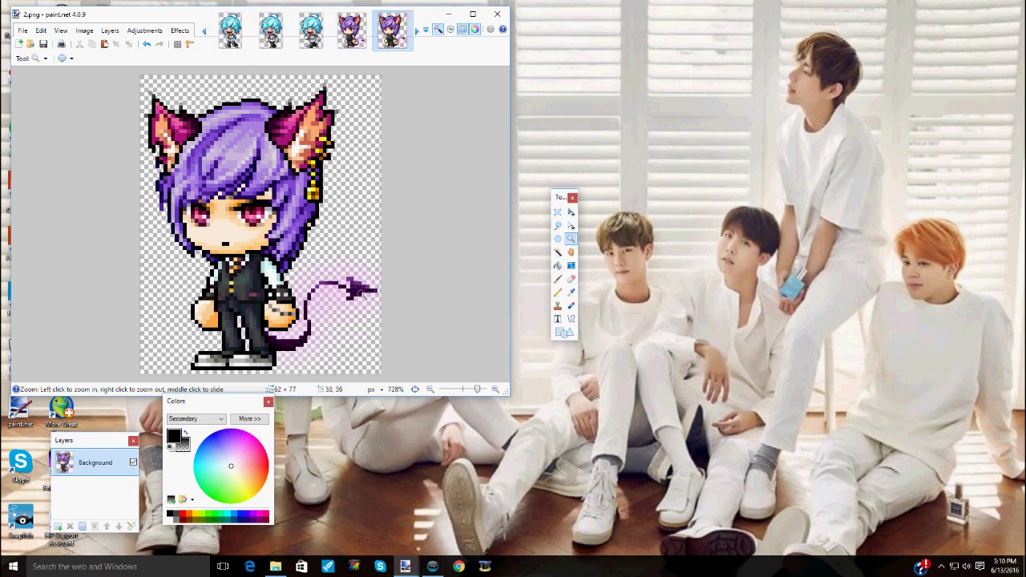
pyautogui.click(350, 32)
pyautogui.click(391, 32)
pyautogui.click(351, 32)
pyautogui.click(391, 32)
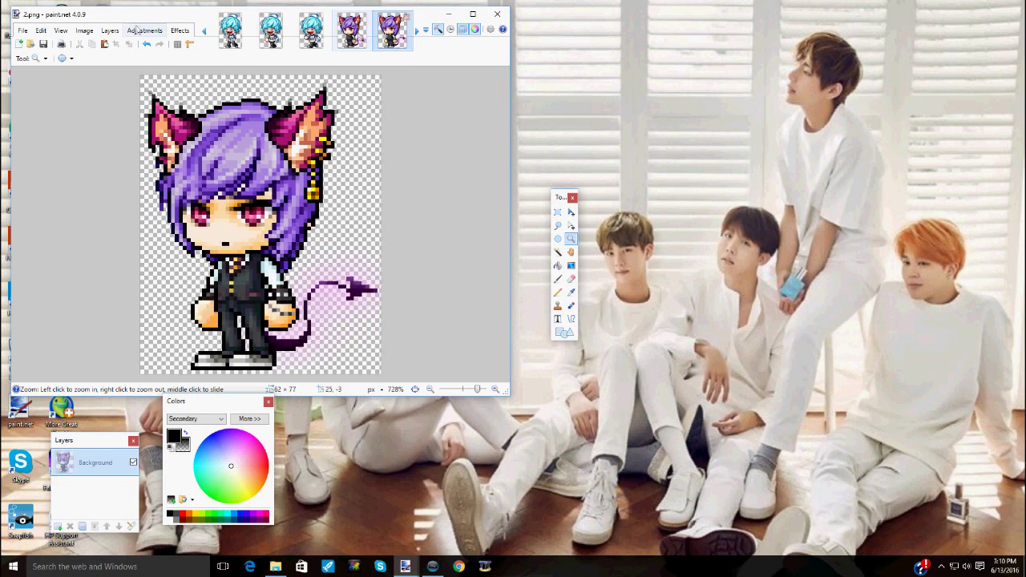
pyautogui.click(203, 30)
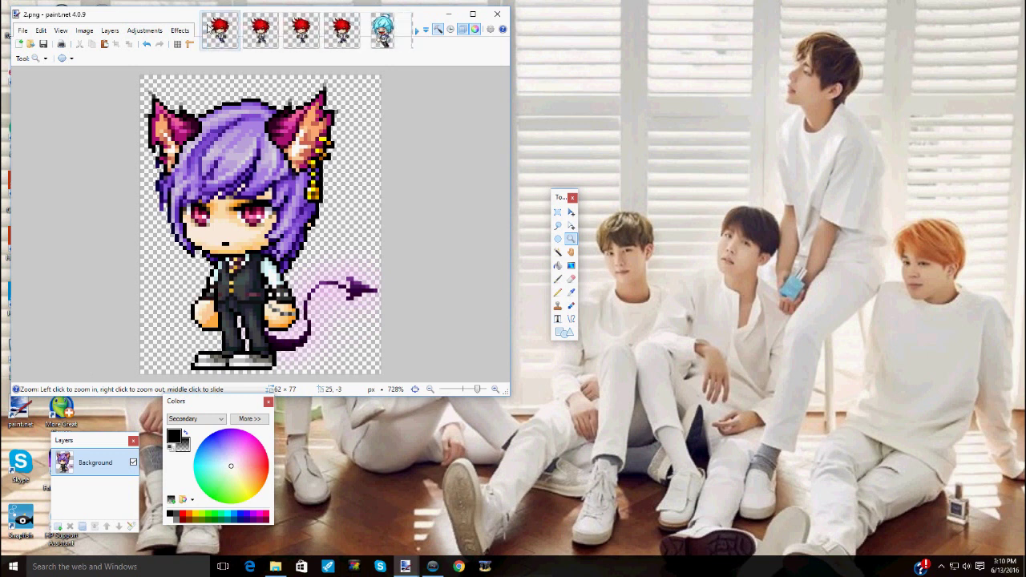
pyautogui.click(211, 32)
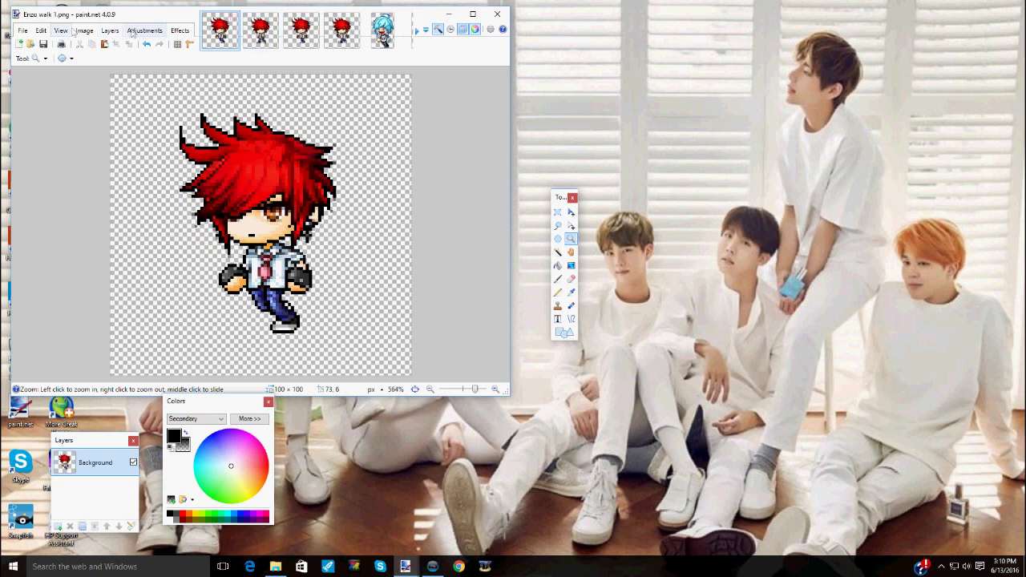
# Verify in Canvas Size that Enzo walk 1.png is 100 × 100 pixels, then cancel.
pyautogui.click(382, 30)
pyautogui.click(220, 30)
pyautogui.click(84, 31)
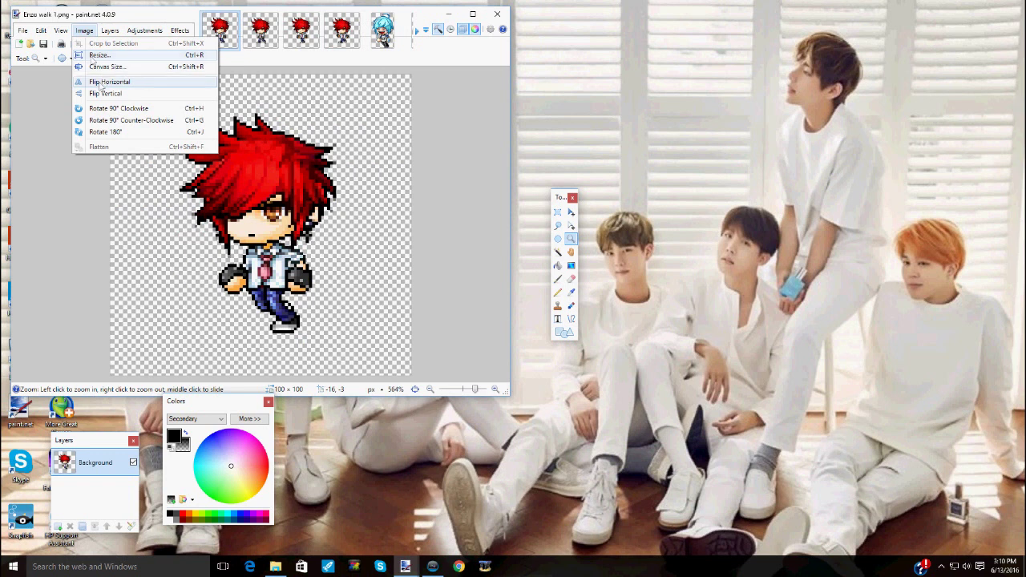
pyautogui.click(105, 67)
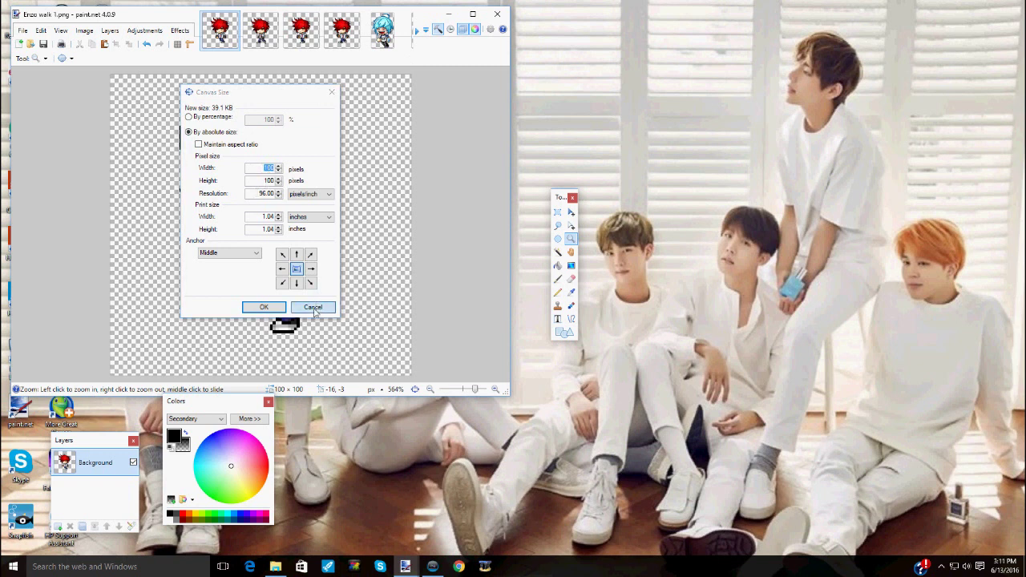
pyautogui.click(312, 307)
# Resize 6.png's canvas to 100 × 100 pixels, fit it to the window, and save it as PNG.
pyautogui.click(382, 30)
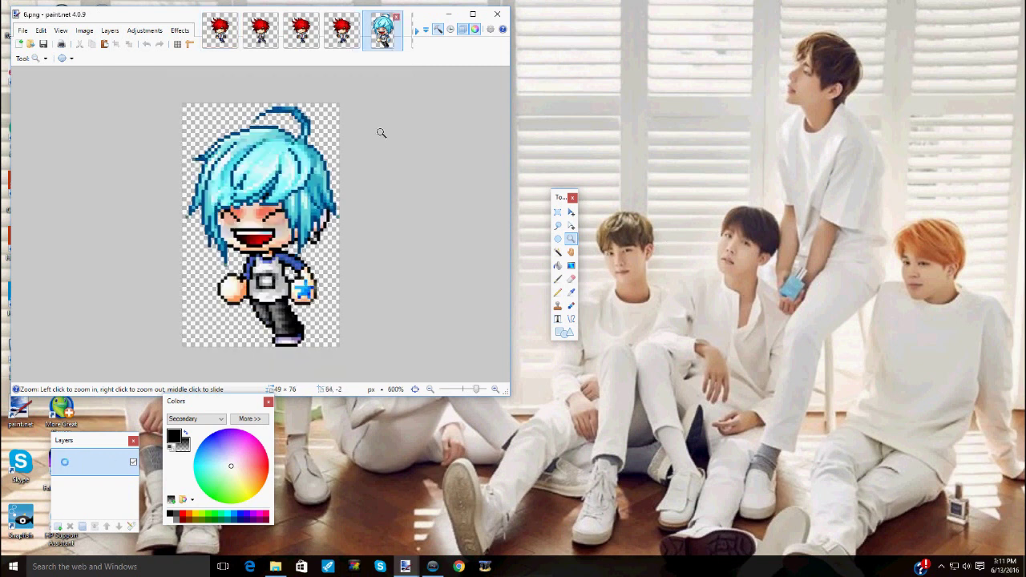
pyautogui.click(84, 30)
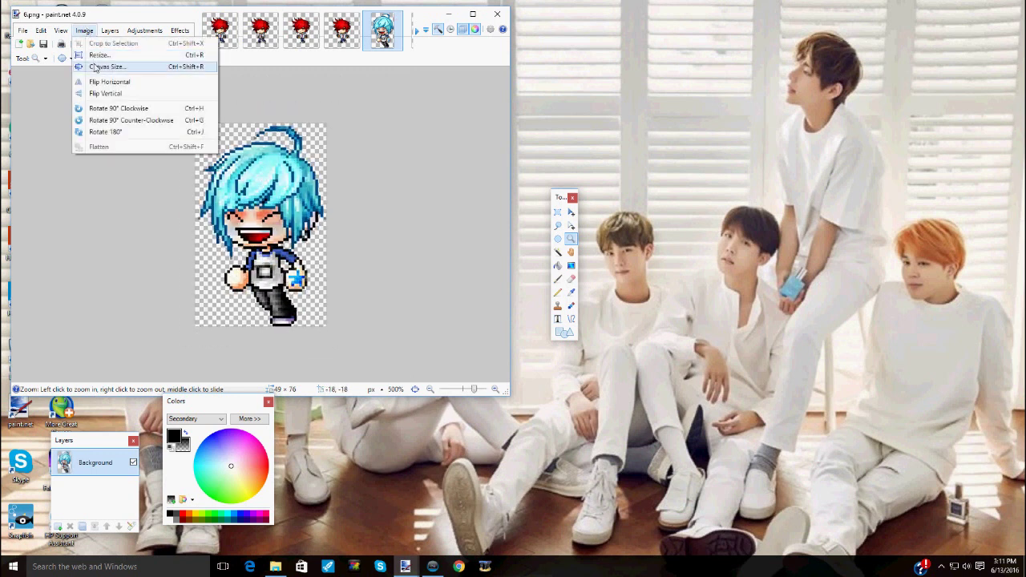
pyautogui.click(84, 31)
pyautogui.click(84, 30)
pyautogui.click(103, 68)
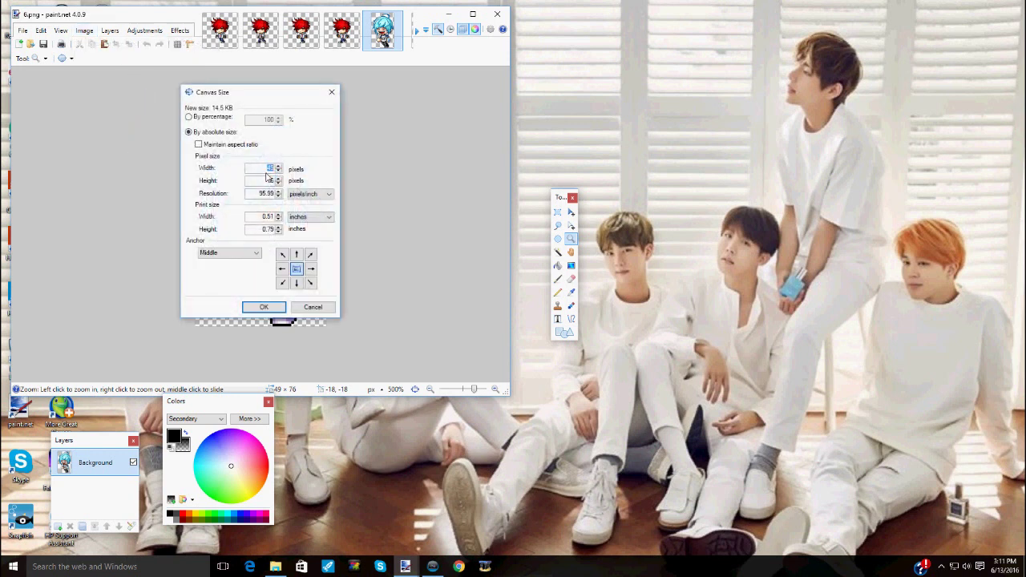
pyautogui.write('100')
pyautogui.press('Return')
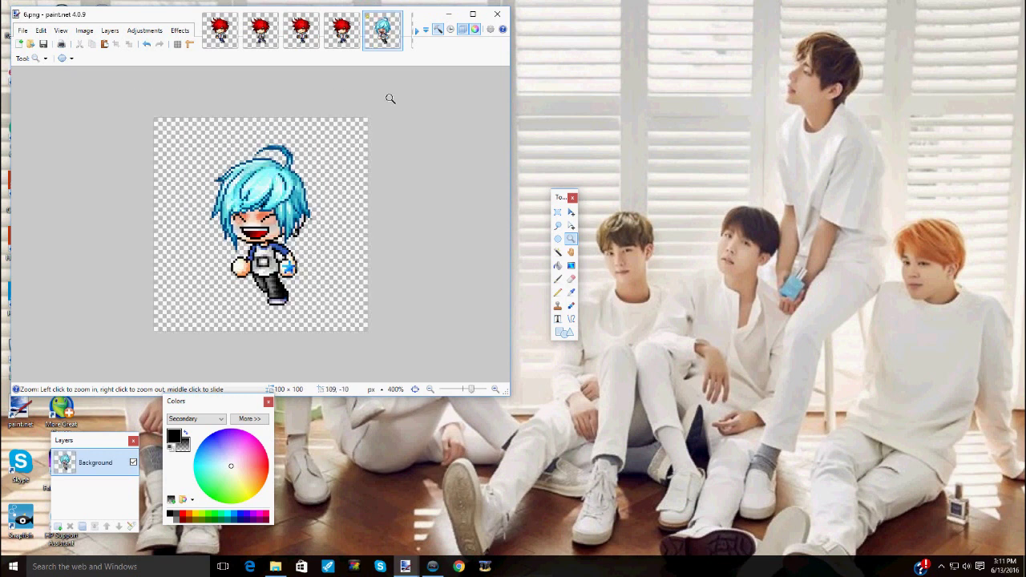
pyautogui.hotkey('ctrl', 'b')
pyautogui.click(43, 45)
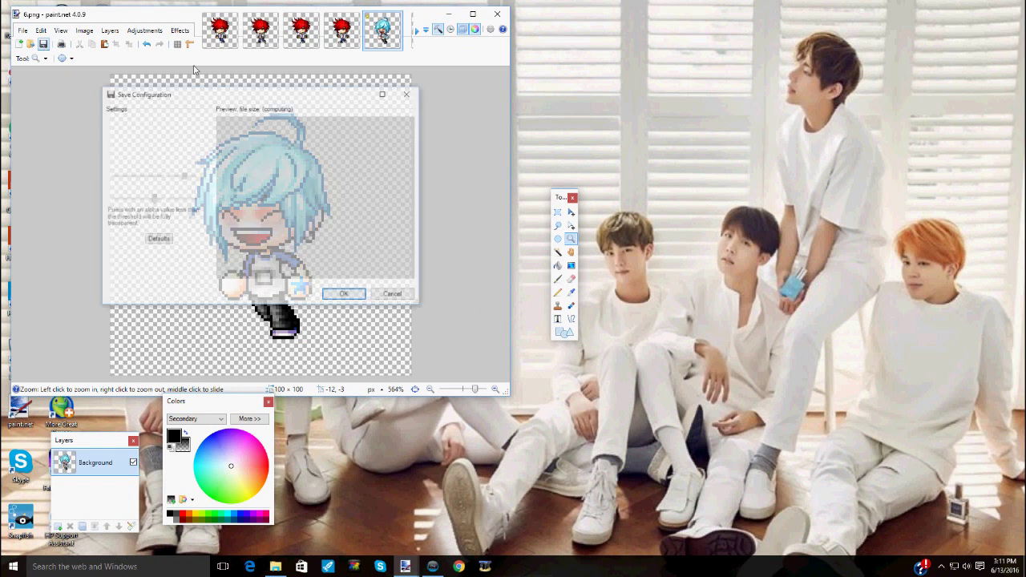
pyautogui.click(347, 296)
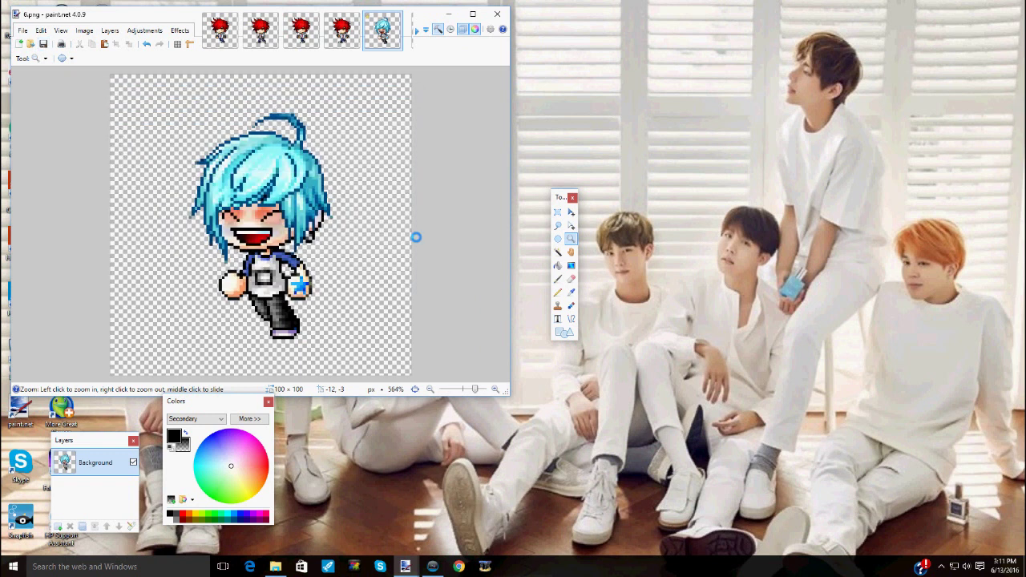
# Enlarge 7.png's canvas to 100 × 100 pixels and zoom it to fit the window.
pyautogui.click(416, 38)
pyautogui.click(382, 31)
pyautogui.click(559, 291)
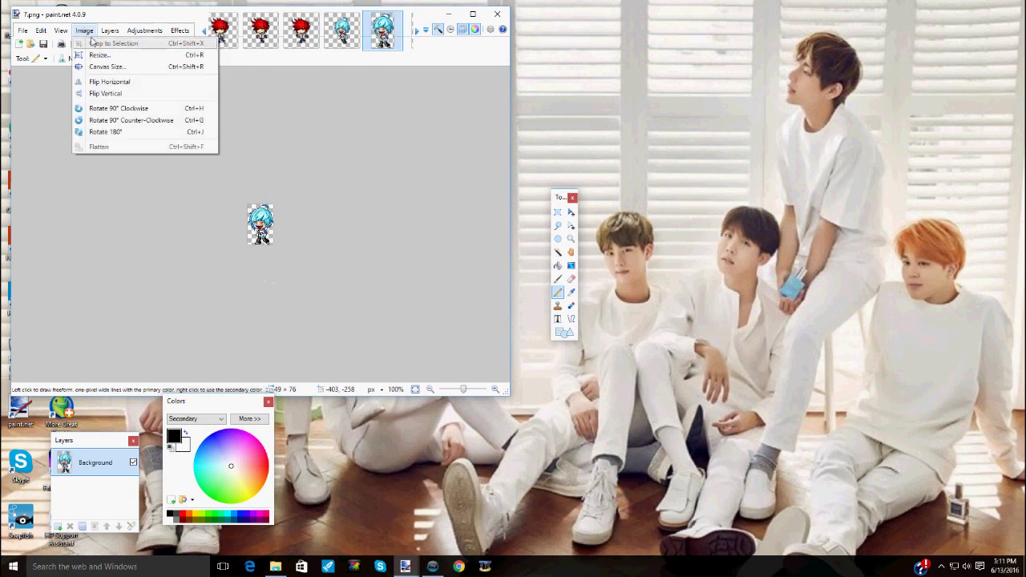
pyautogui.click(103, 66)
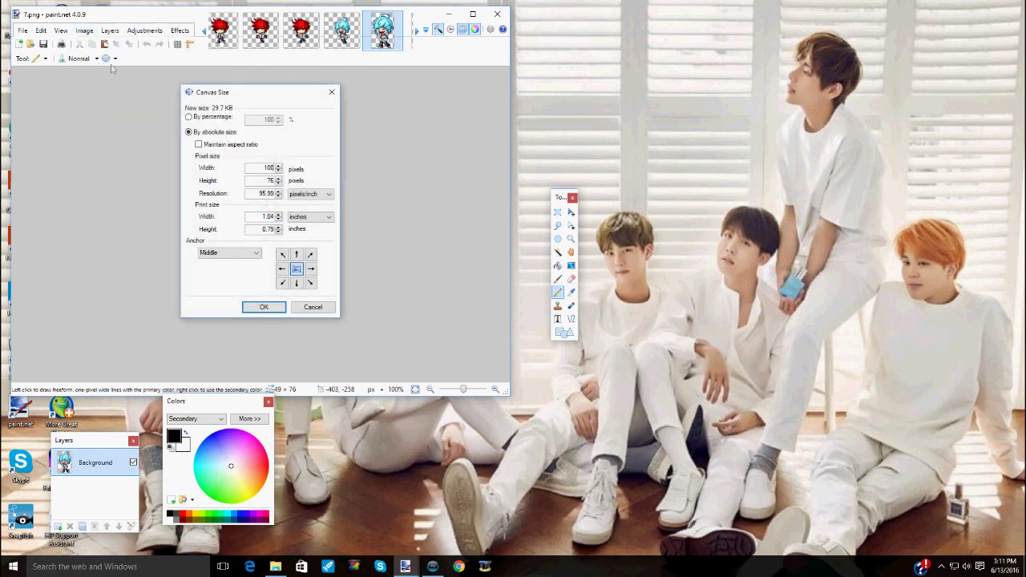
pyautogui.write('100')
pyautogui.press('Return')
pyautogui.click(571, 238)
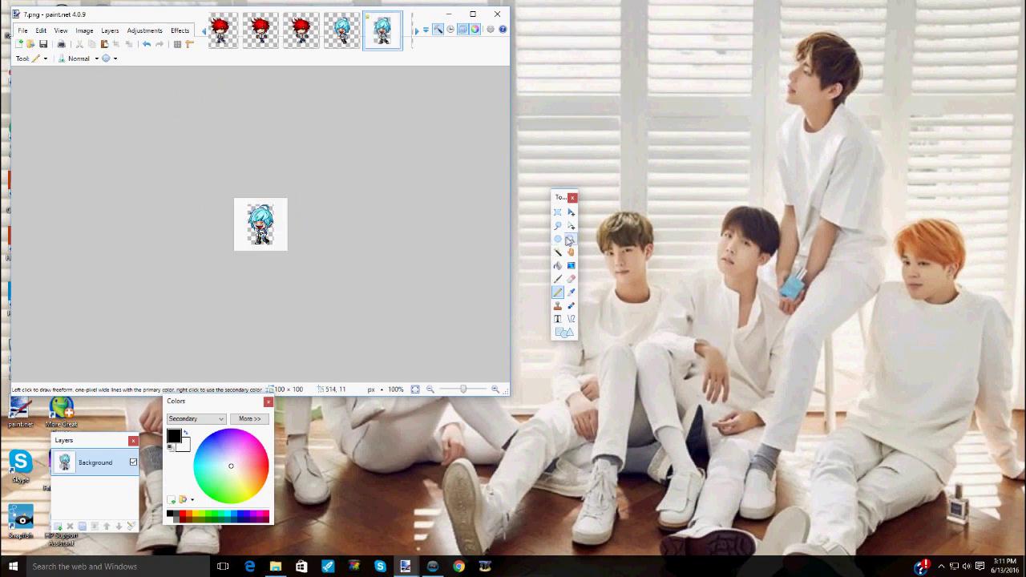
pyautogui.hotkey('ctrl', 'b')
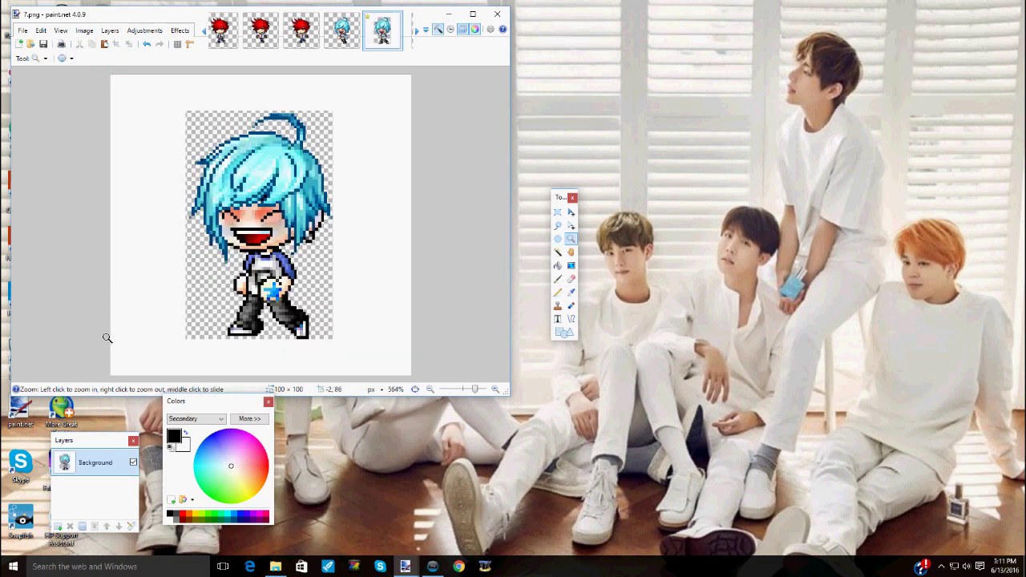
pyautogui.click(341, 30)
pyautogui.click(382, 30)
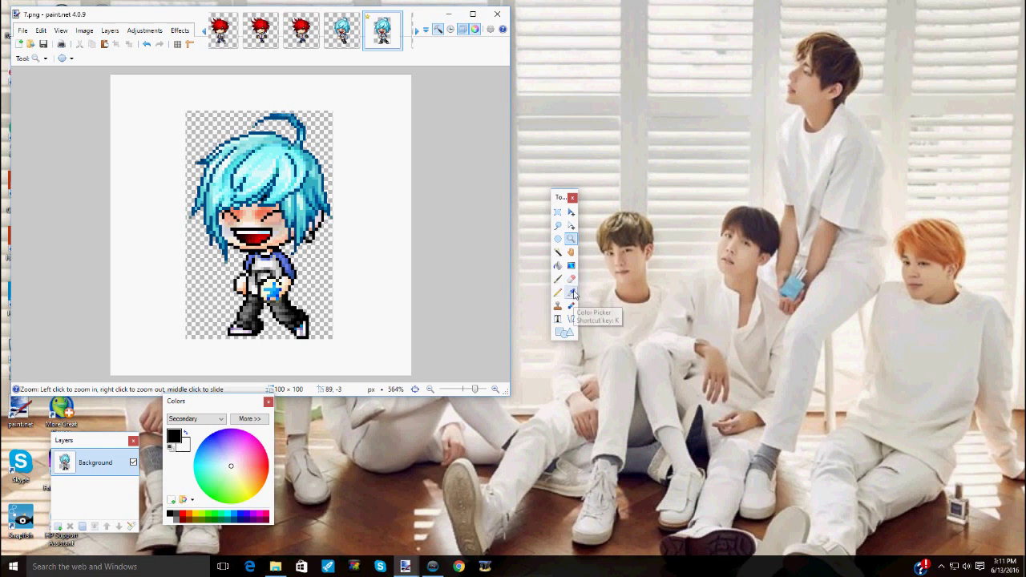
# Use the Color Picker to sample a transparent canvas pixel as the secondary colour.
pyautogui.click(573, 294)
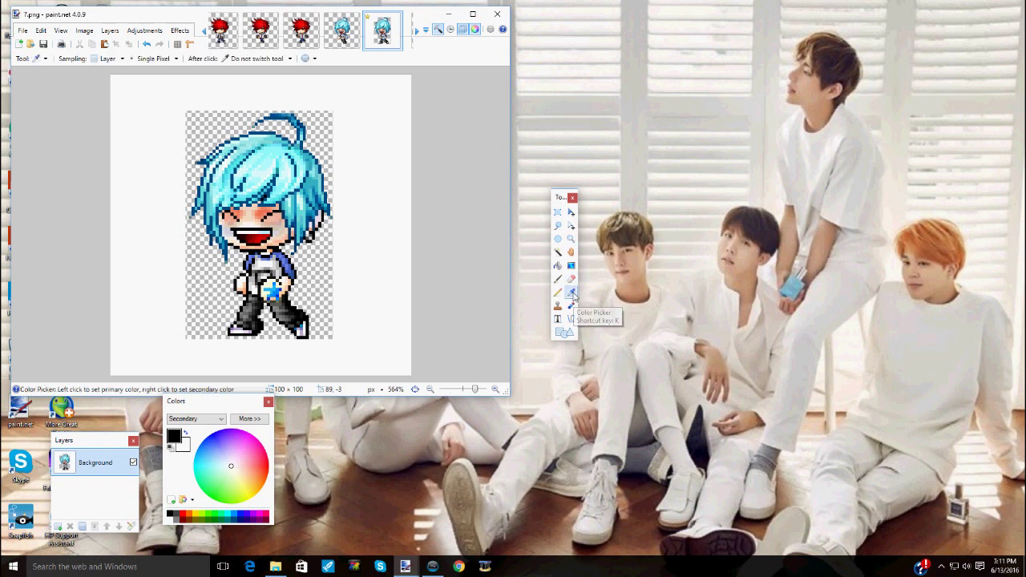
pyautogui.rightClick(315, 277)
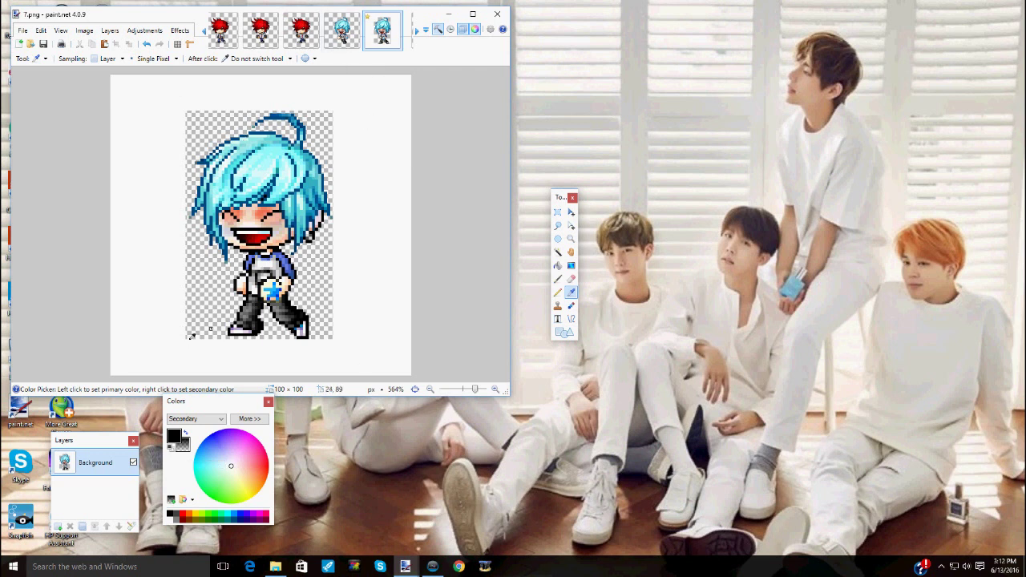
# Magic-wand select the white border around 7.png's sprite and cut it away.
pyautogui.click(558, 253)
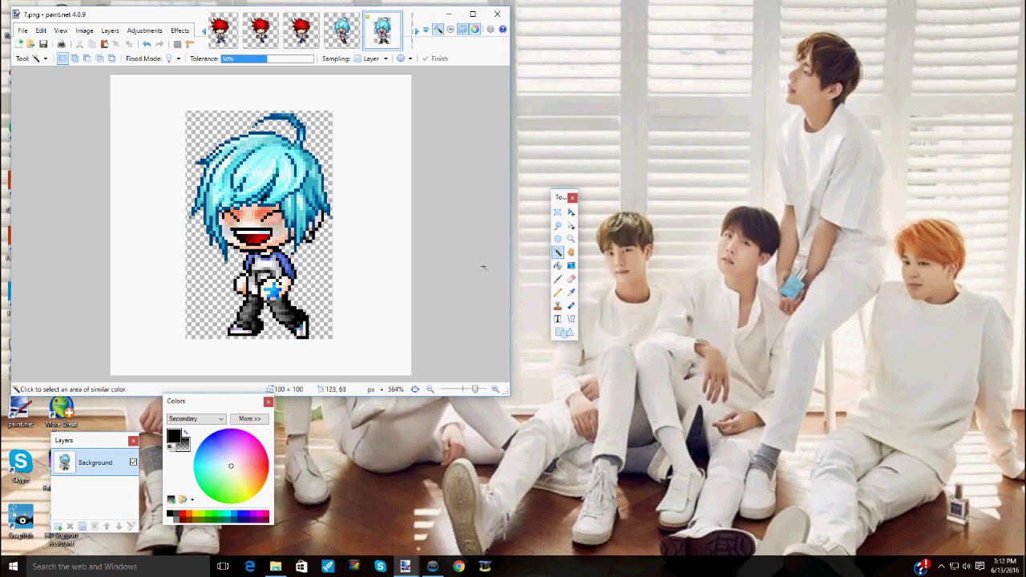
pyautogui.click(385, 214)
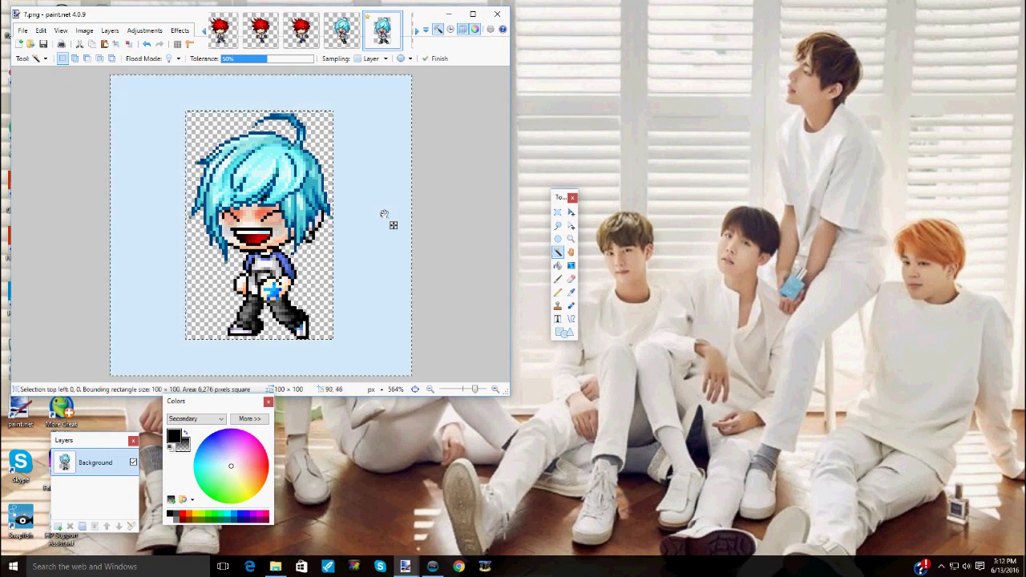
pyautogui.click(79, 44)
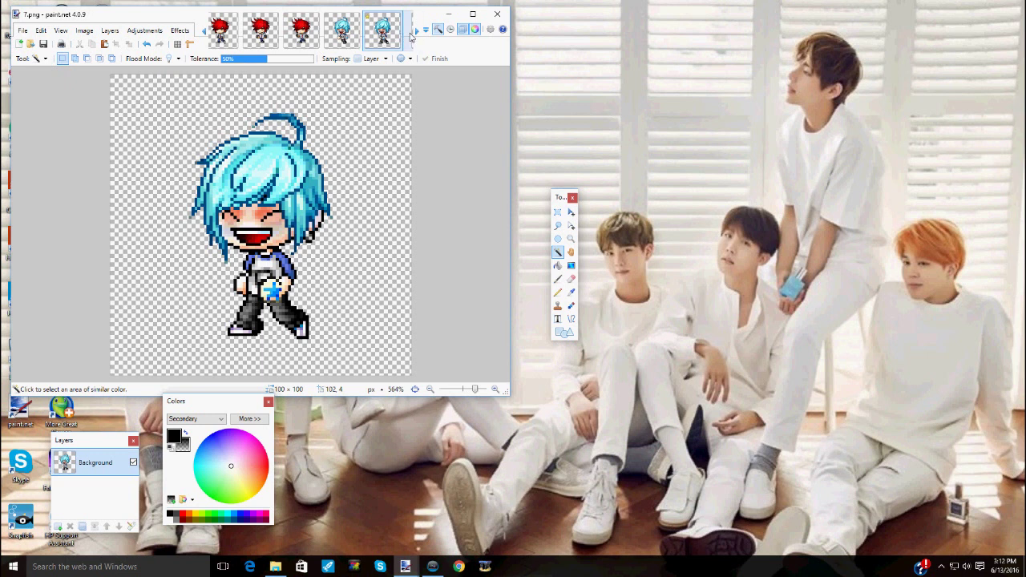
# Set 8.png's canvas to 100 × 100 pixels and zoom it to fit the window.
pyautogui.click(415, 31)
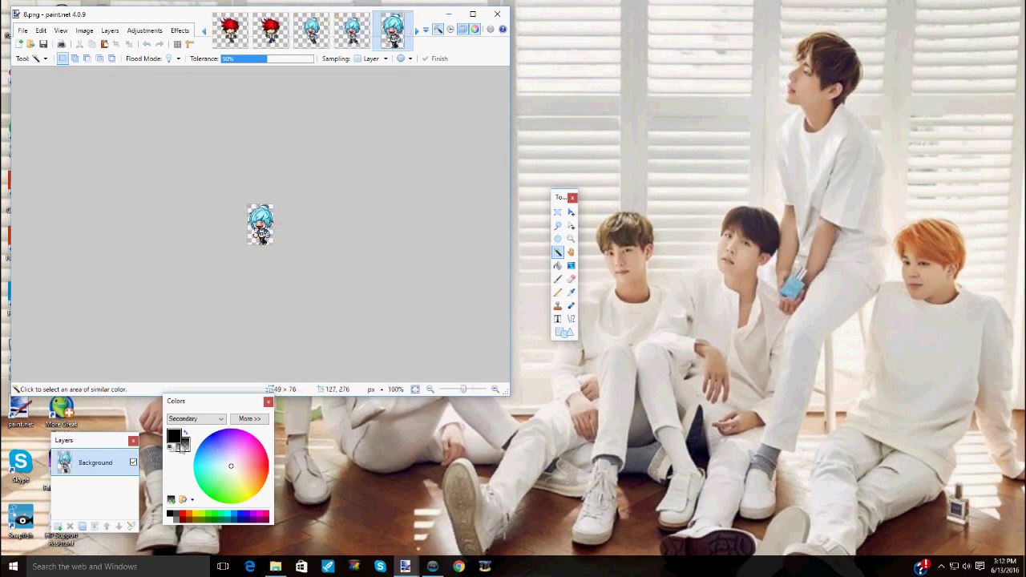
pyautogui.click(84, 30)
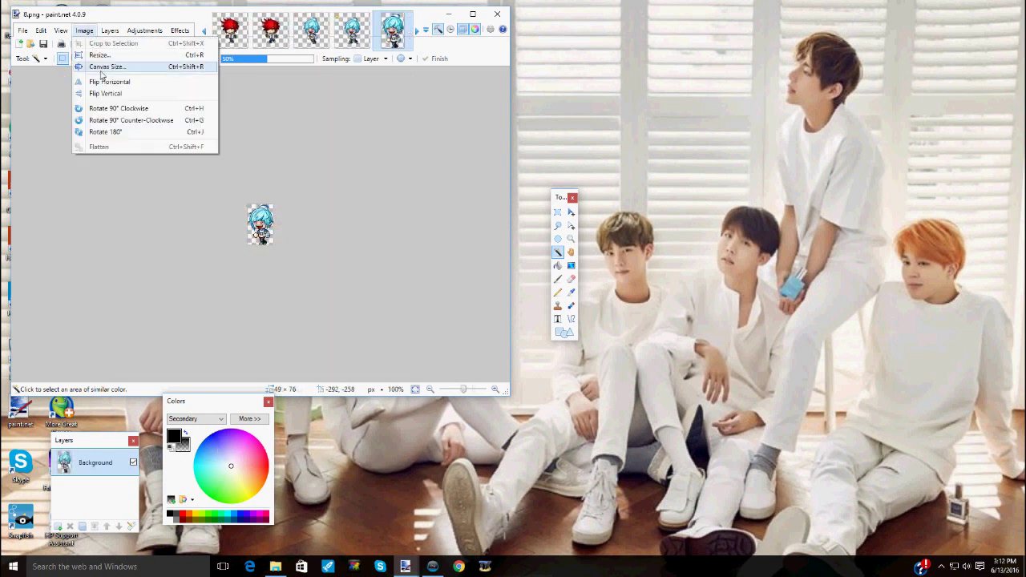
pyautogui.click(102, 69)
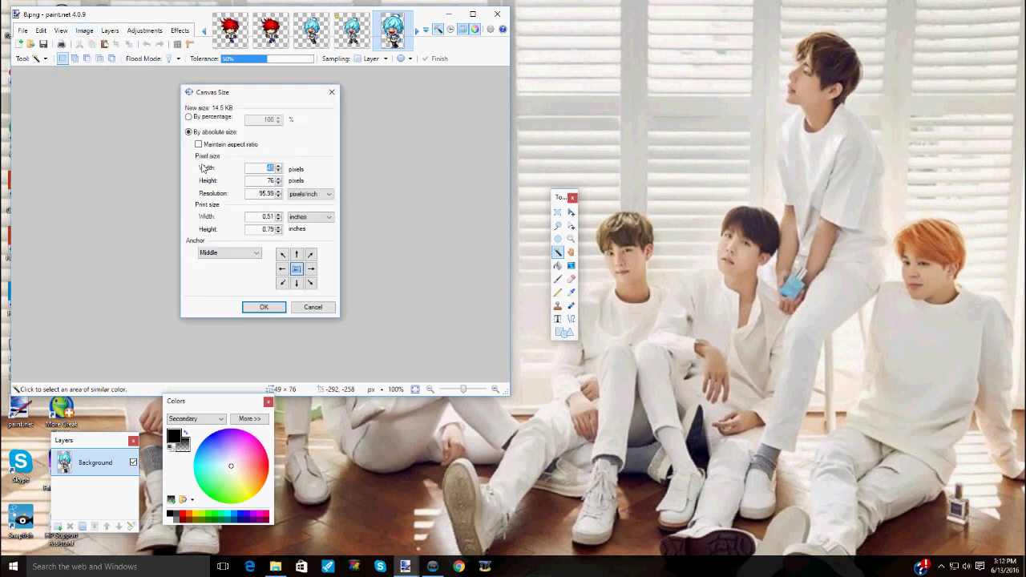
pyautogui.write('100')
pyautogui.click(263, 181)
pyautogui.write('100')
pyautogui.press('Return')
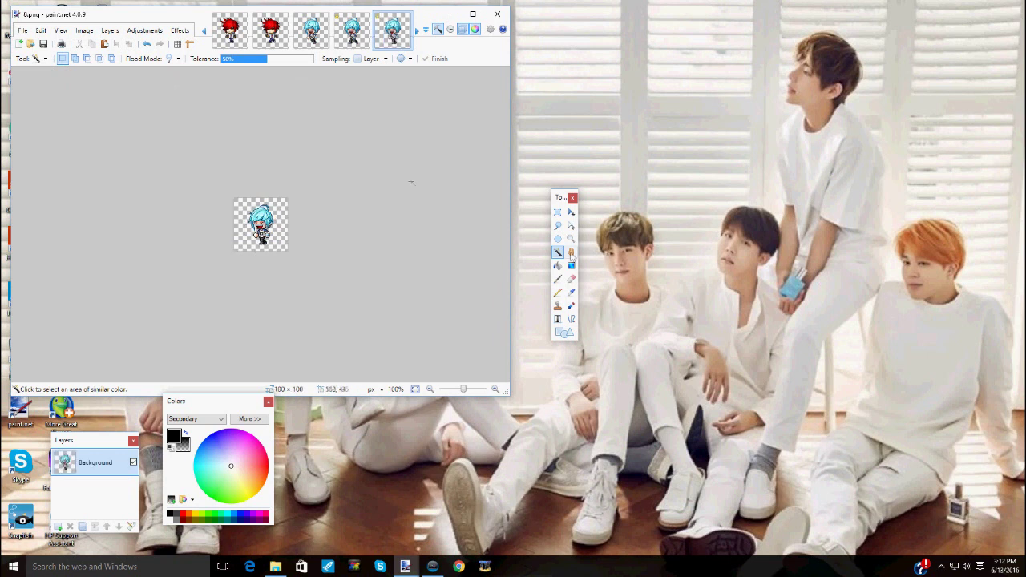
pyautogui.click(571, 238)
pyautogui.hotkey('ctrl', 'b')
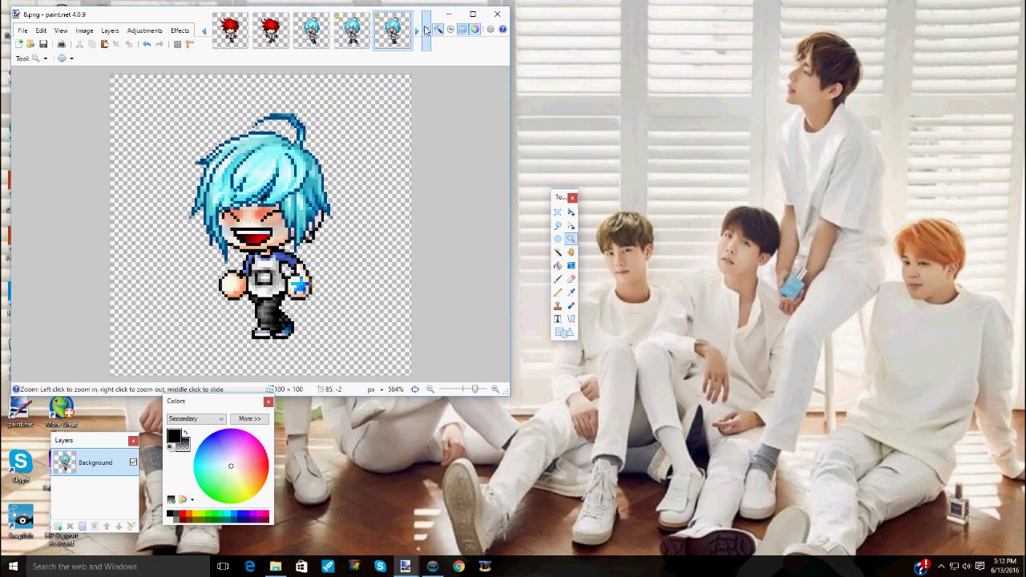
# Set 9.png's canvas to 100 × 100 pixels.
pyautogui.click(417, 29)
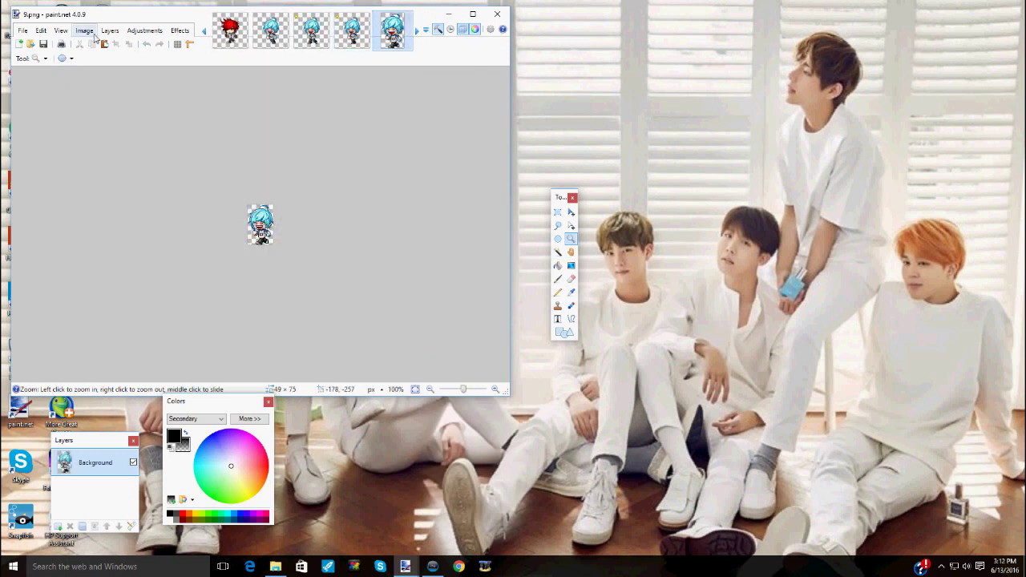
pyautogui.click(84, 31)
pyautogui.click(91, 68)
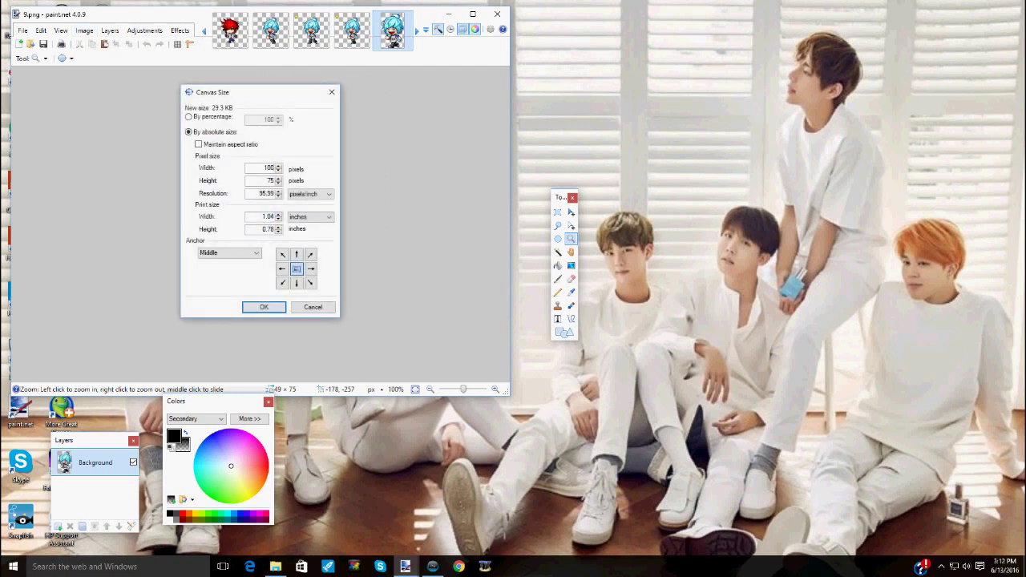
pyautogui.click(266, 180)
pyautogui.write('100')
pyautogui.press('Return')
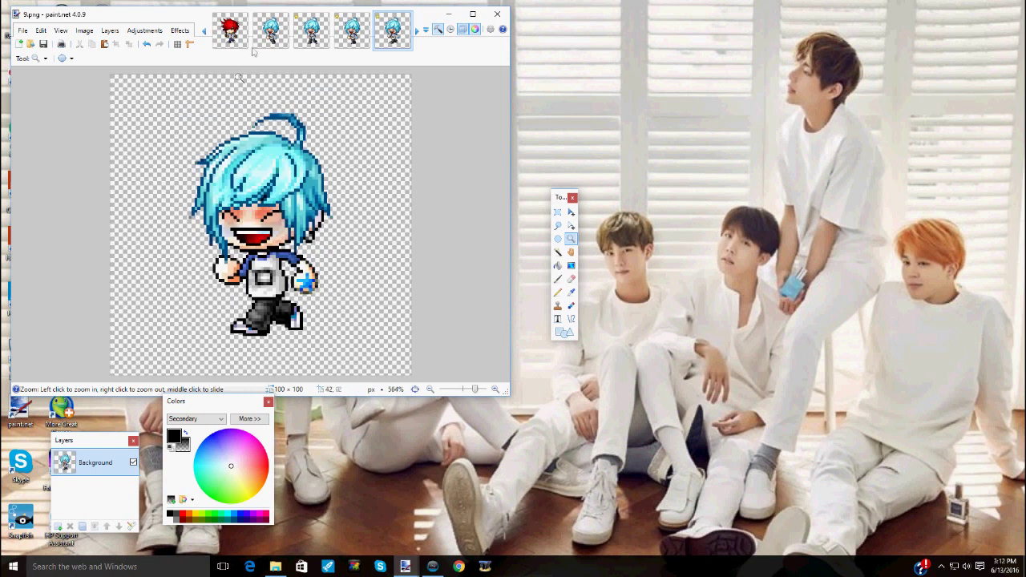
# Flip between the 6.png, 7.png and 8.png frames to compare the sprite's pose.
pyautogui.click(270, 30)
pyautogui.click(311, 32)
pyautogui.click(352, 29)
pyautogui.click(285, 44)
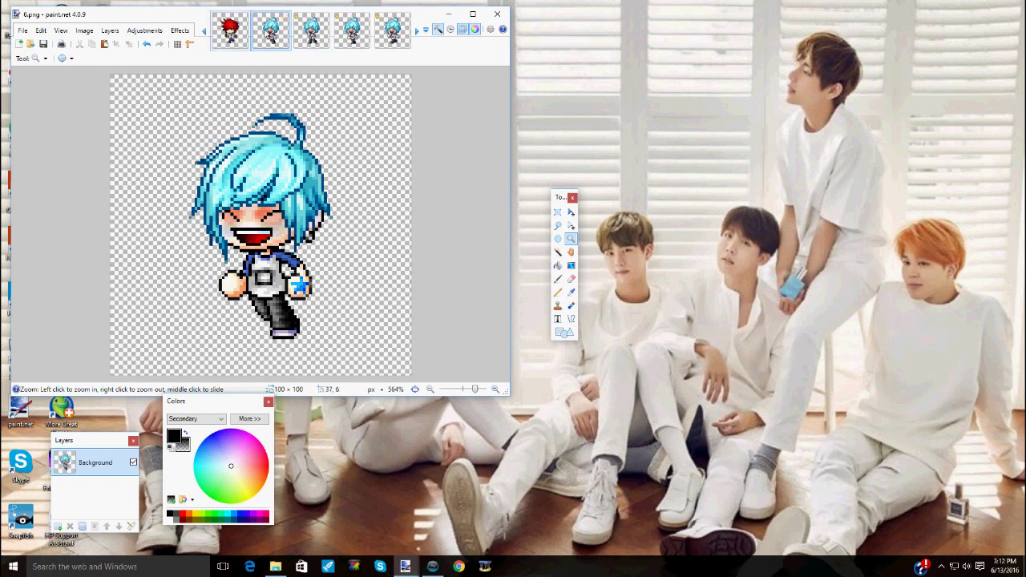
pyautogui.click(352, 32)
pyautogui.click(387, 40)
pyautogui.click(311, 36)
pyautogui.click(271, 37)
pyautogui.click(311, 36)
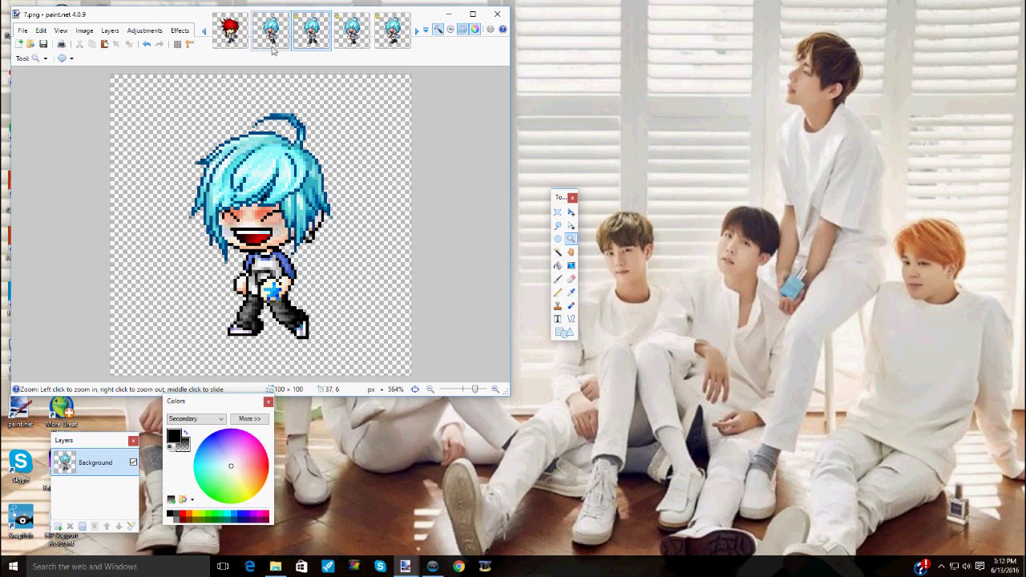
# Compare 7.png's leg pose against 6.png, 8.png and 9.png, finishing on 7.png.
pyautogui.click(271, 36)
pyautogui.click(311, 36)
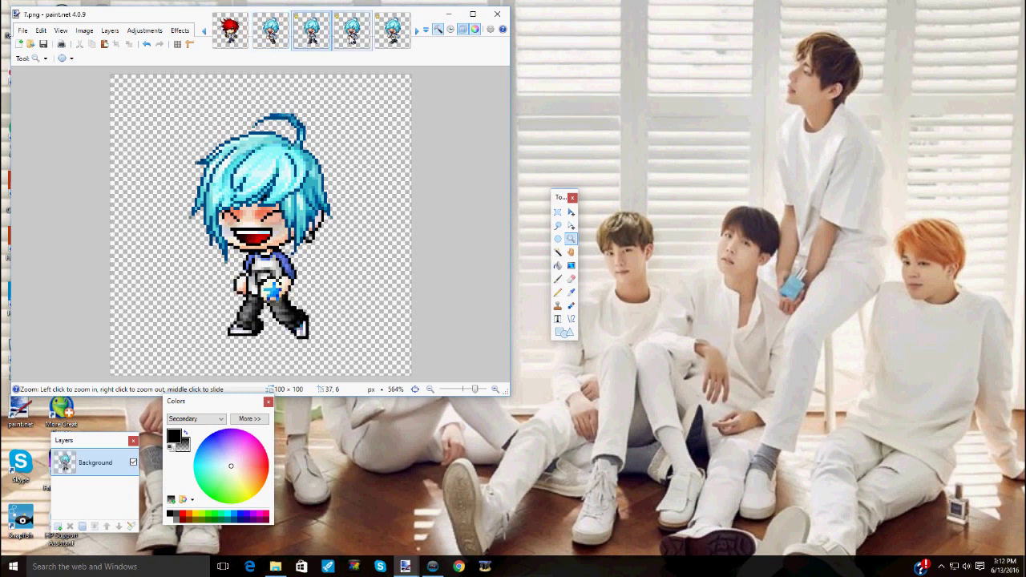
pyautogui.click(347, 36)
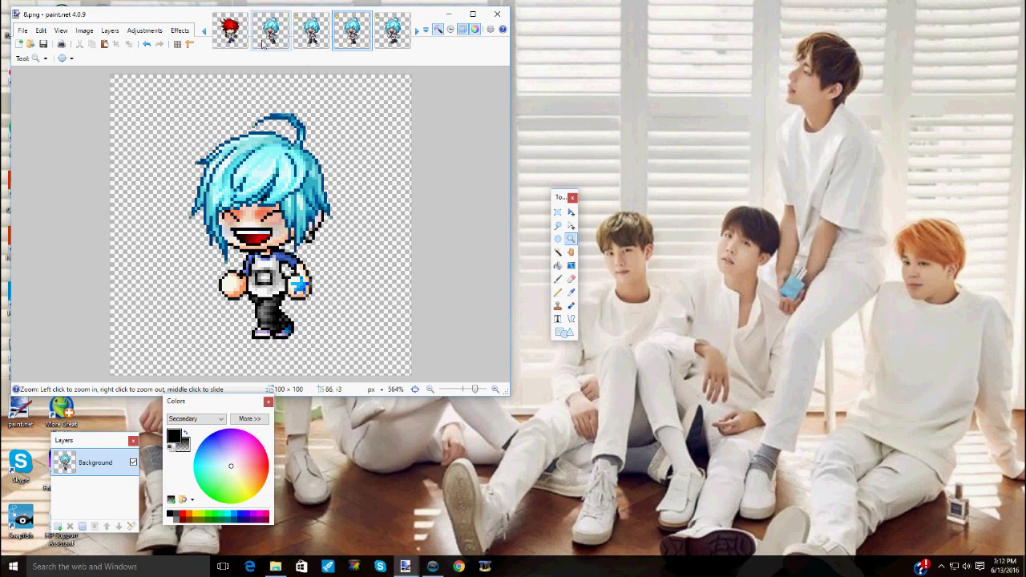
pyautogui.click(311, 36)
pyautogui.click(391, 36)
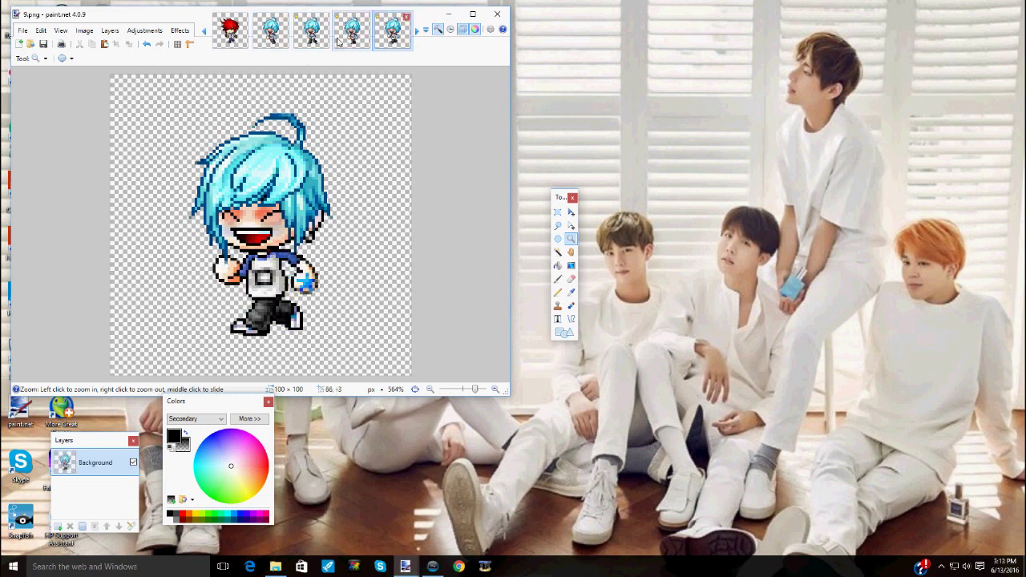
pyautogui.click(311, 36)
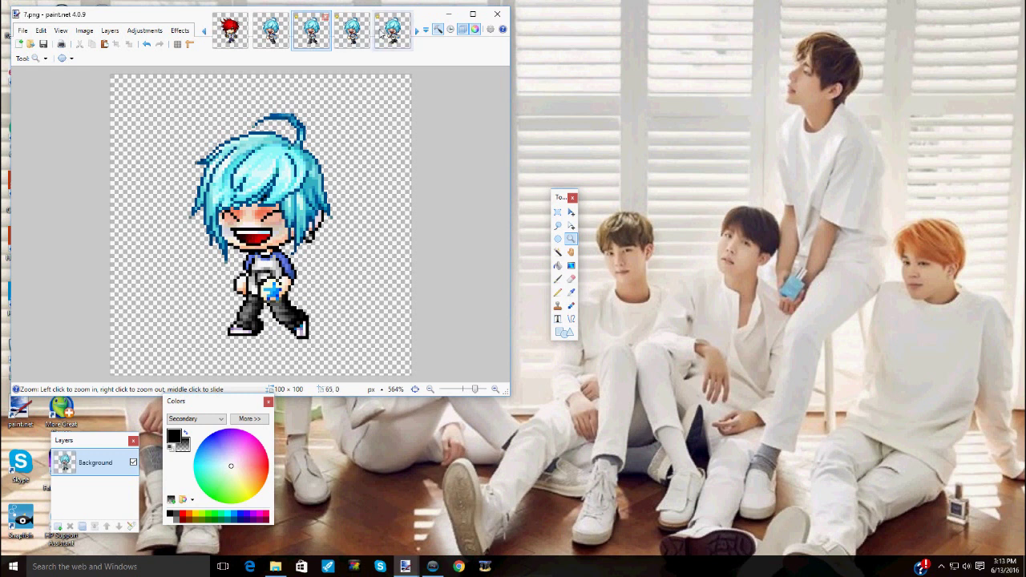
pyautogui.click(391, 36)
pyautogui.click(312, 36)
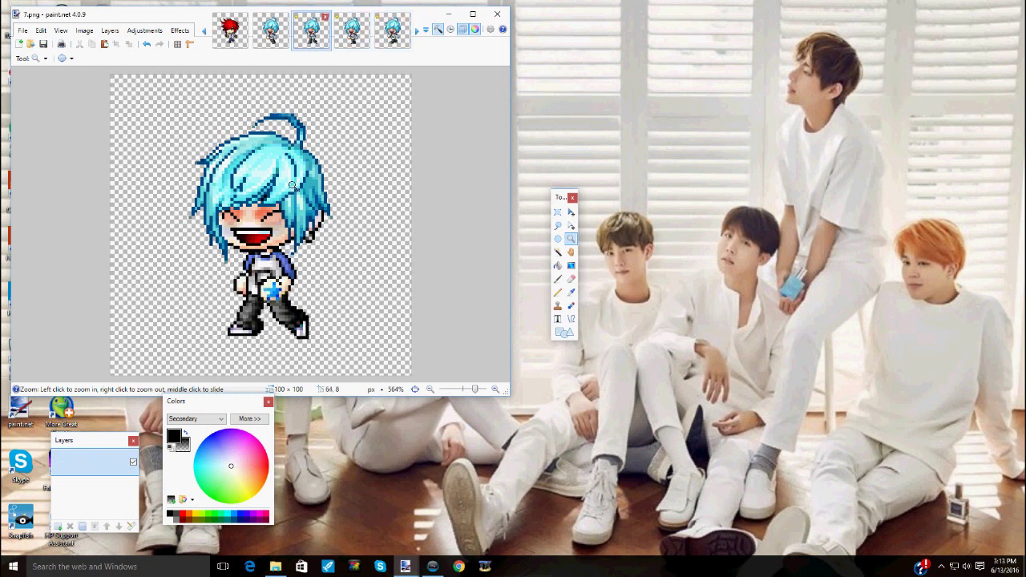
# Nudge the selected sprite in 9.png down one pixel with Move Selected Pixels.
pyautogui.click(570, 212)
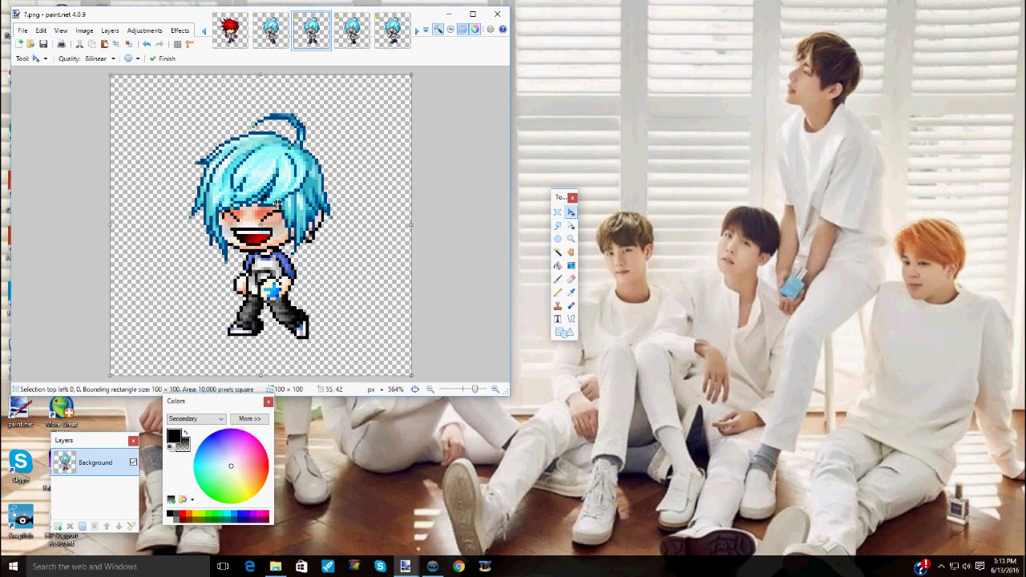
pyautogui.press('Down')
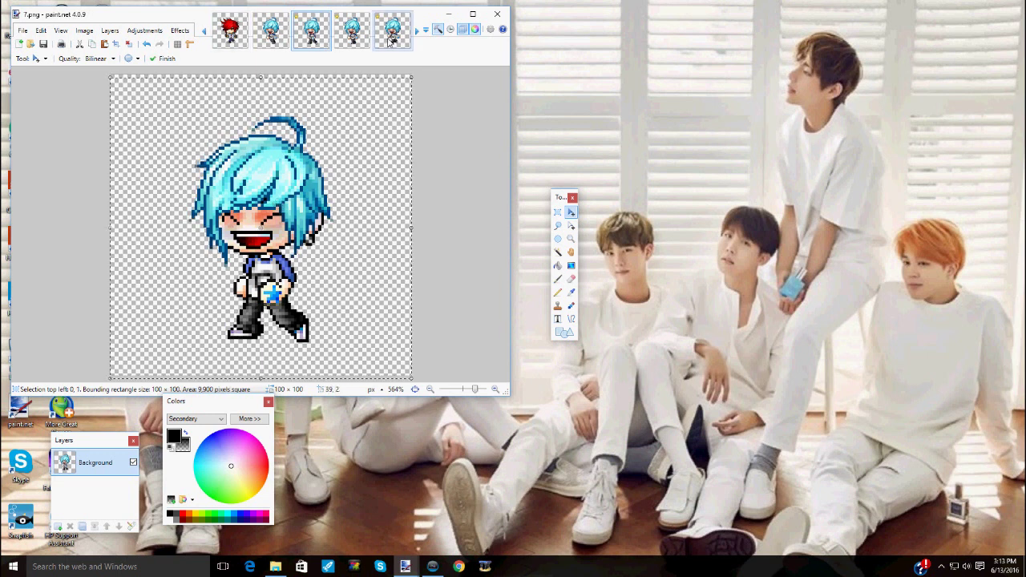
pyautogui.click(391, 39)
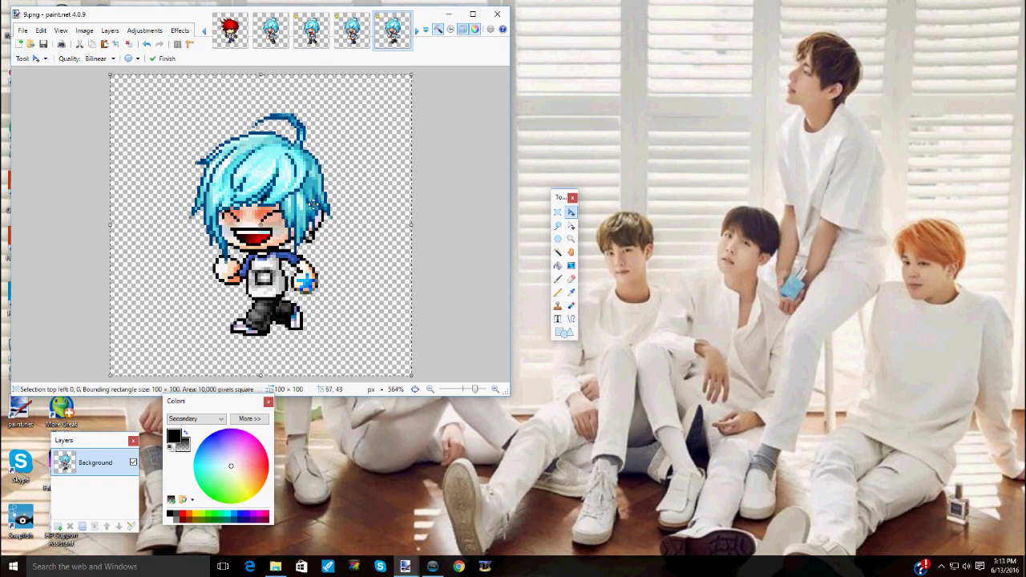
pyautogui.press('Down')
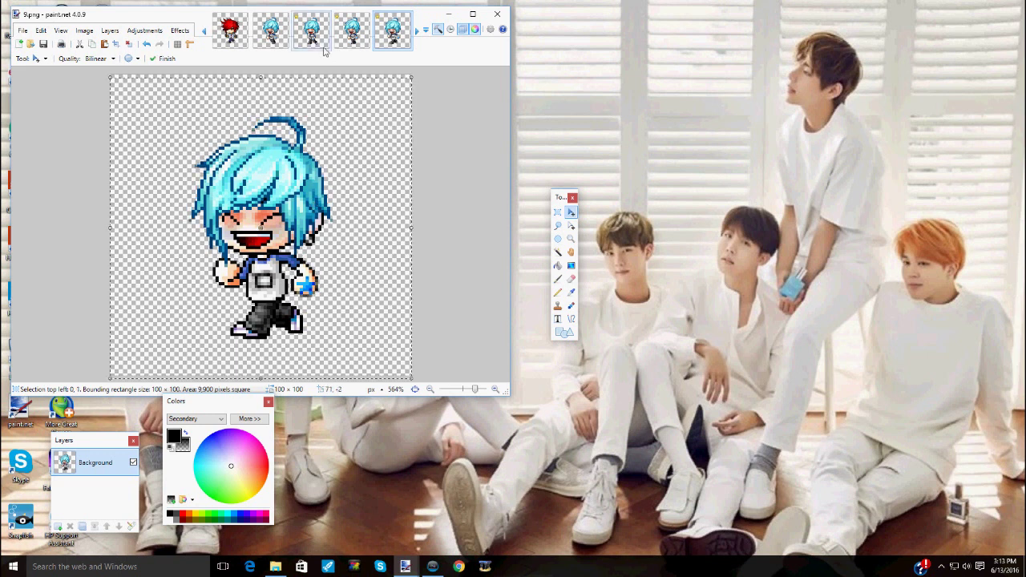
# Flip through frames 6–9 to check the alignment, ending back on 6.png.
pyautogui.click(311, 32)
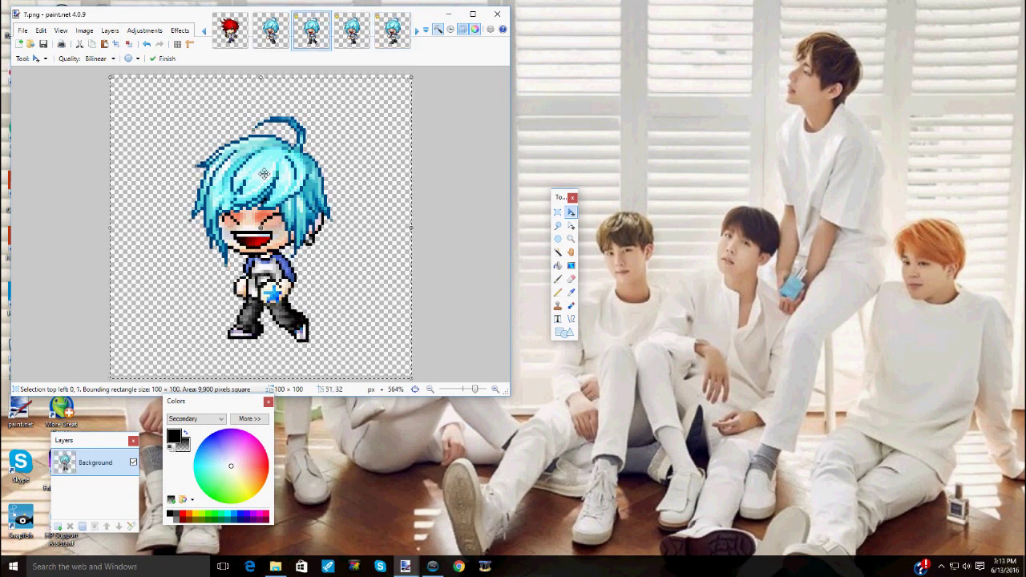
pyautogui.hotkey('ctrl', 'Tab')
pyautogui.hotkey('ctrl', 'Tab')
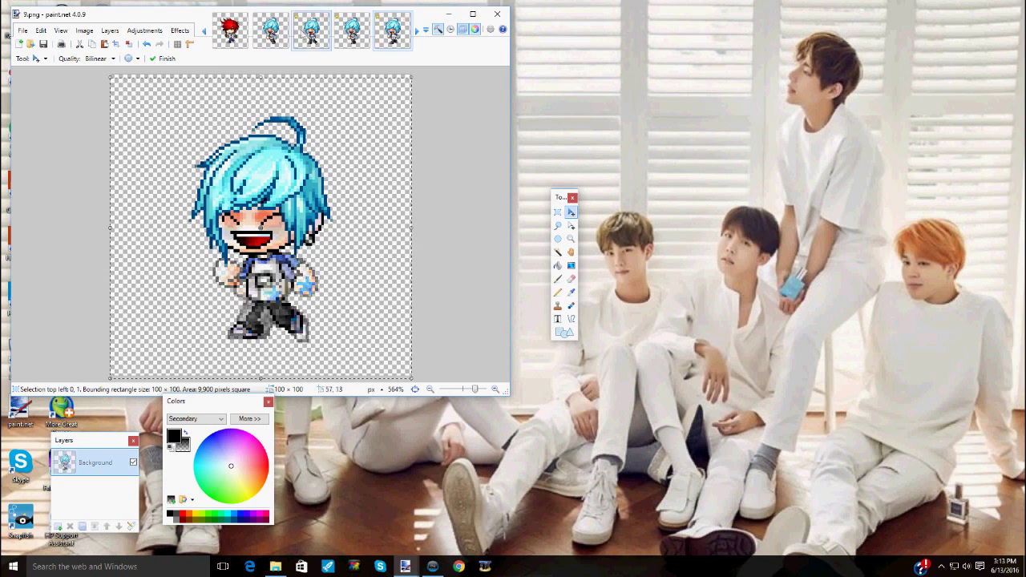
pyautogui.click(271, 32)
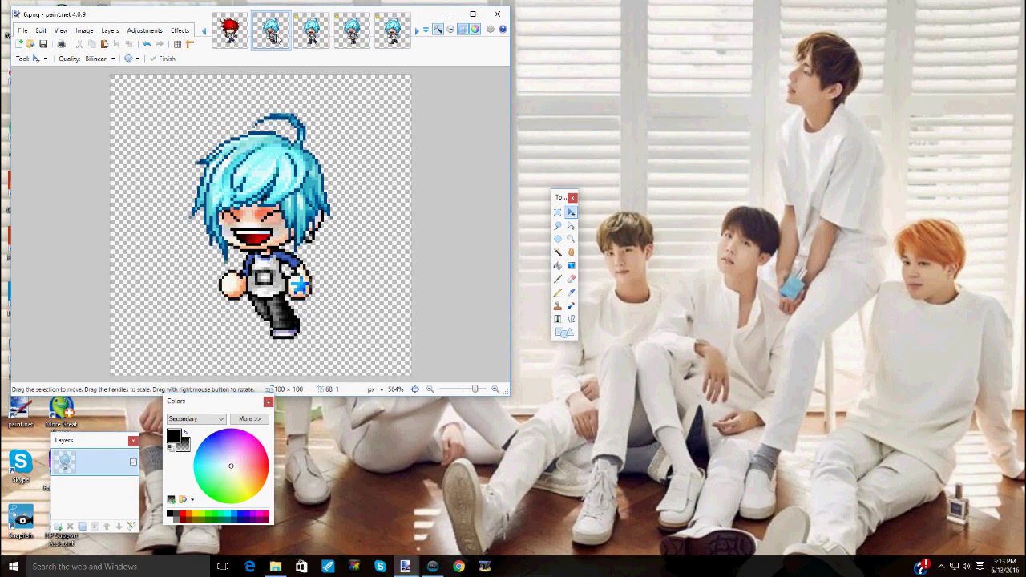
pyautogui.hotkey('ctrl', 'Tab')
pyautogui.hotkey('ctrl', 'Tab')
pyautogui.hotkey('ctrl', 'Tab')
pyautogui.click(271, 36)
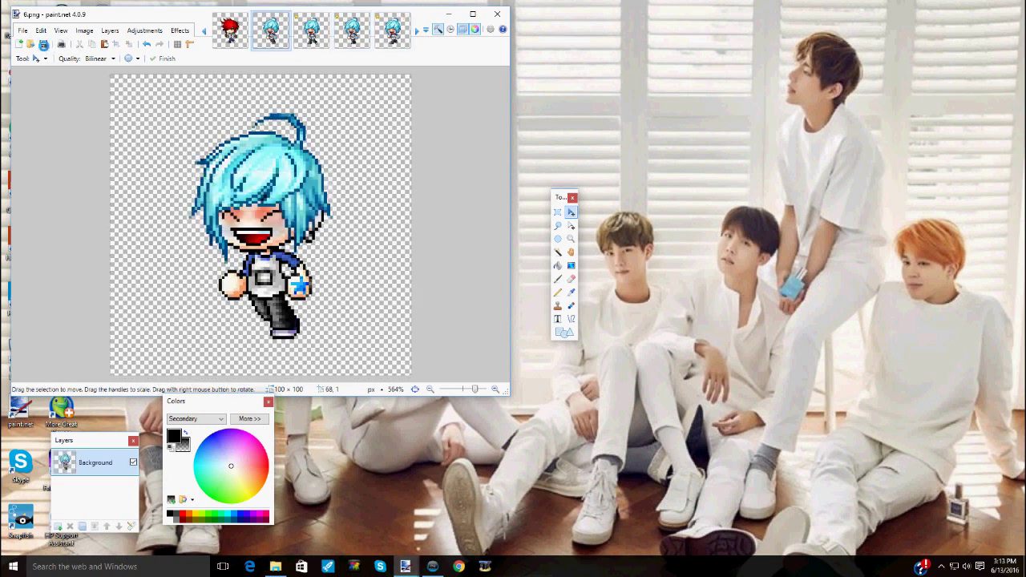
# Save 7.png and 8.png, accepting the PNG save configuration each time.
pyautogui.hotkey('ctrl', 'Tab')
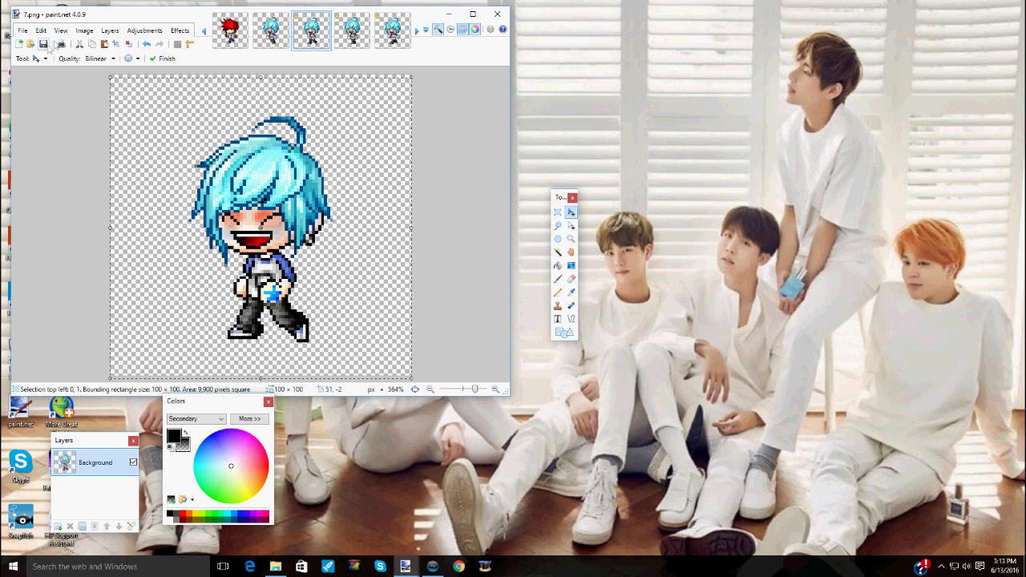
pyautogui.hotkey('ctrl', 's')
pyautogui.click(340, 295)
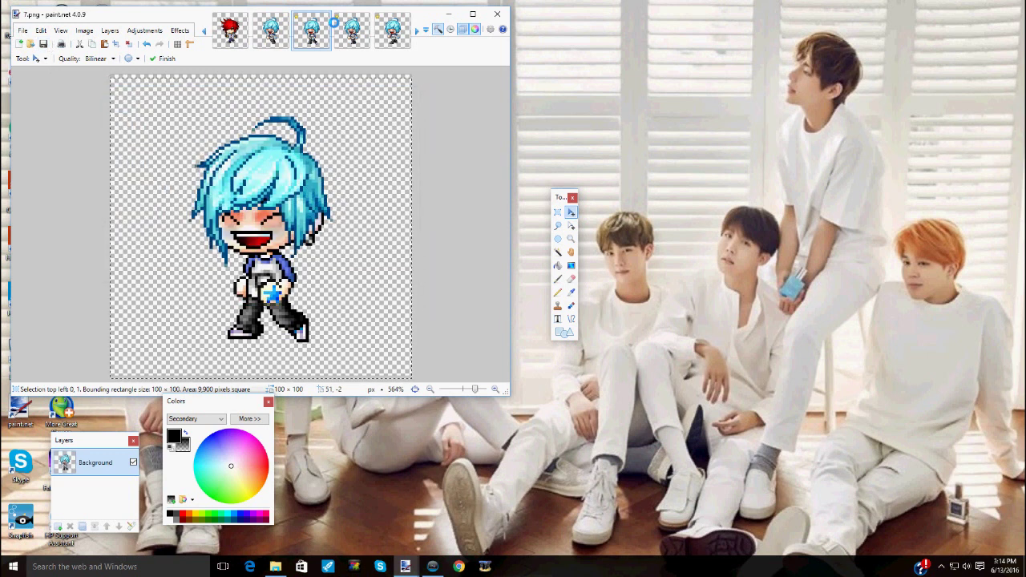
pyautogui.click(351, 36)
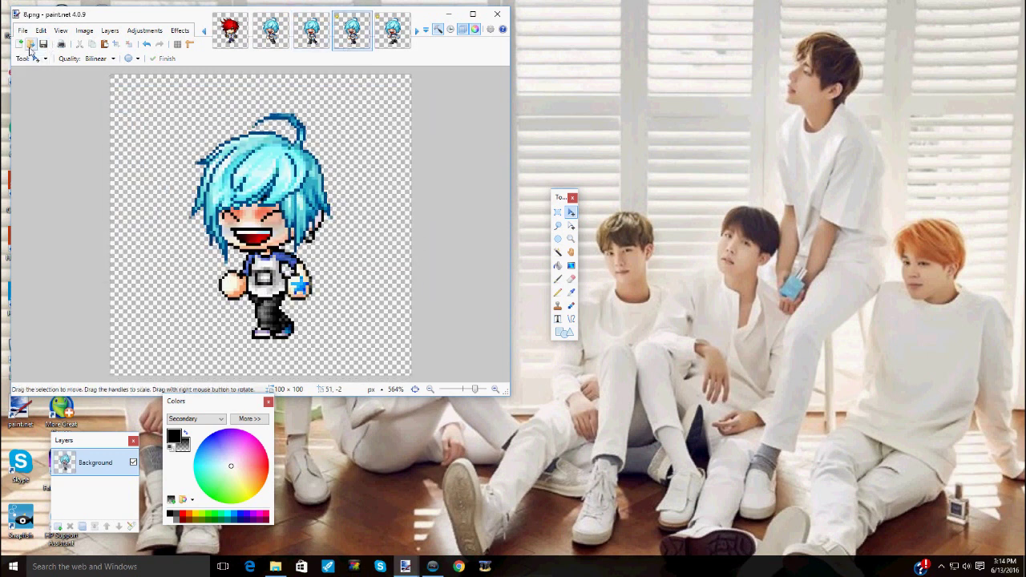
pyautogui.click(43, 45)
pyautogui.click(333, 294)
# Save 9.png as a PNG, then minimize paint.net.
pyautogui.click(393, 36)
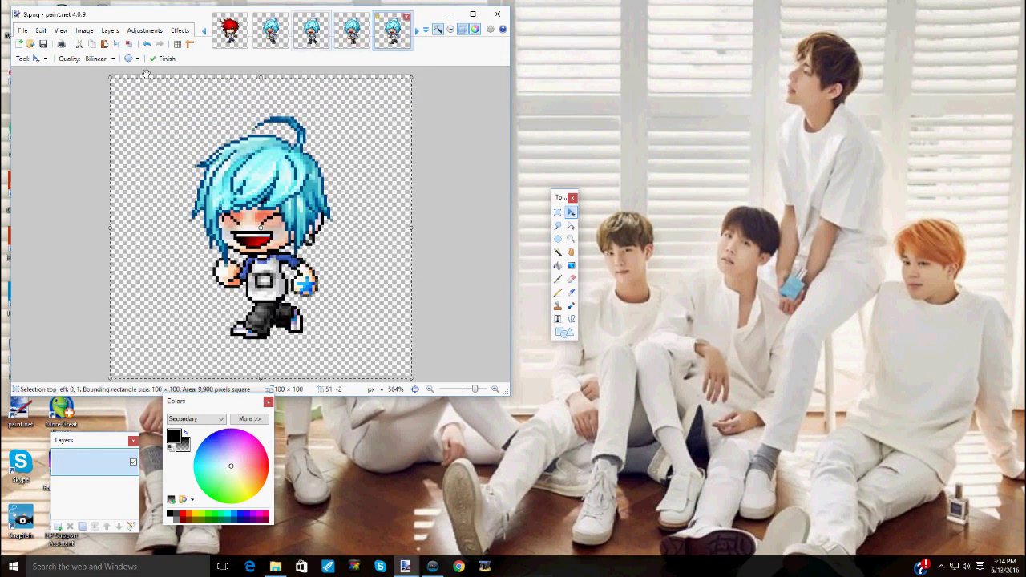
pyautogui.hotkey('ctrl', 'a')
pyautogui.hotkey('ctrl', 's')
pyautogui.click(339, 295)
pyautogui.click(448, 15)
# Restore Vegas and insert a new empty video track at the top.
pyautogui.click(433, 565)
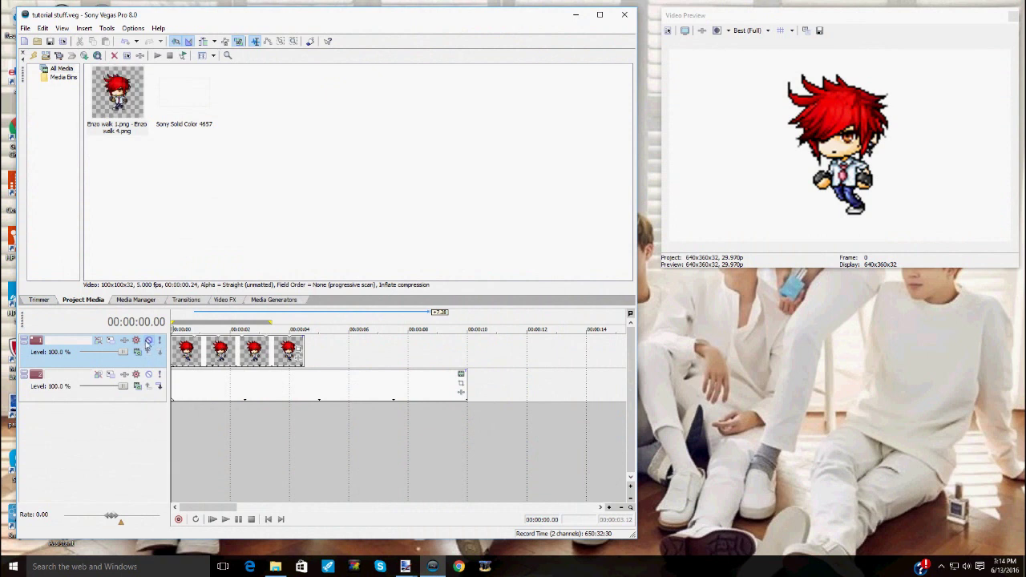
pyautogui.rightClick(353, 361)
pyautogui.click(388, 380)
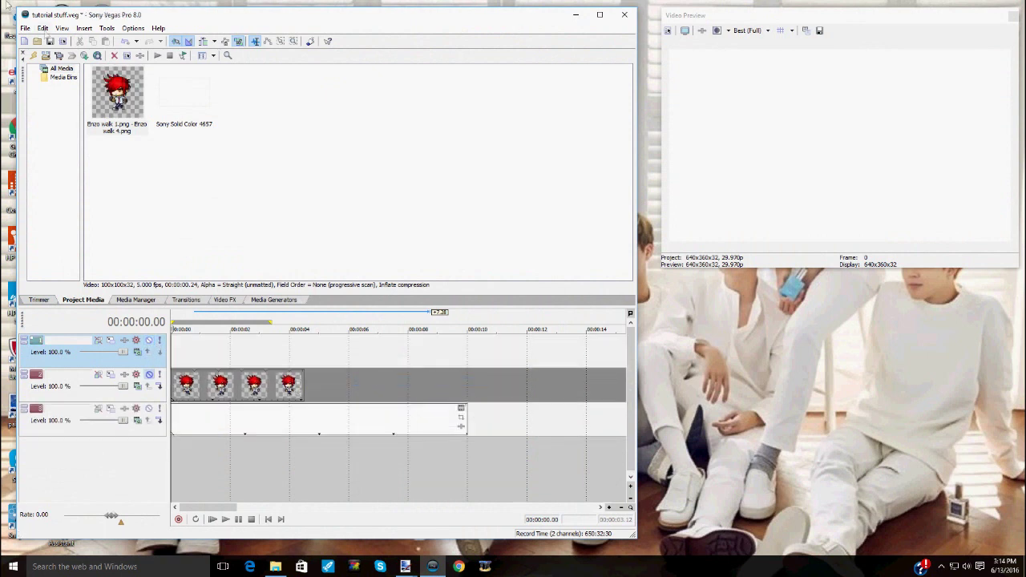
# Bring up the Open dialog on the TUTORIAL NEEDS folder and reposition it.
pyautogui.click(38, 42)
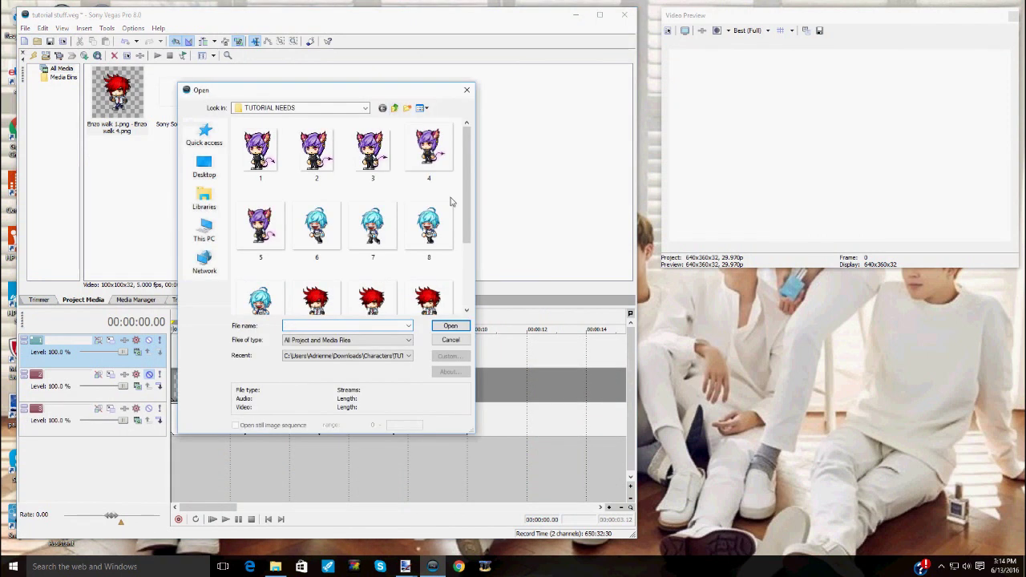
pyautogui.moveTo(309, 91); pyautogui.dragTo(560, 119)
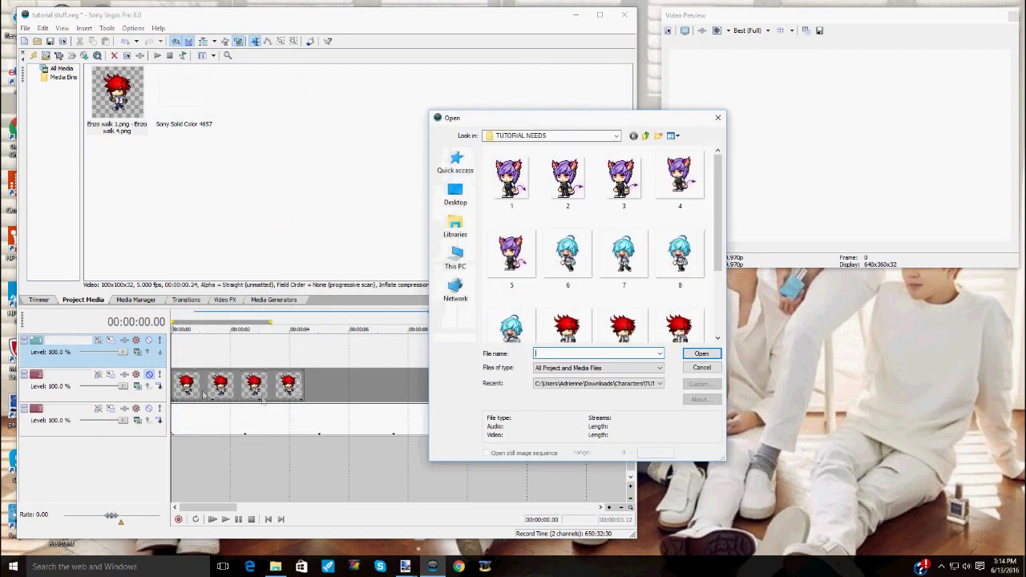
pyautogui.moveTo(572, 120); pyautogui.dragTo(301, 90)
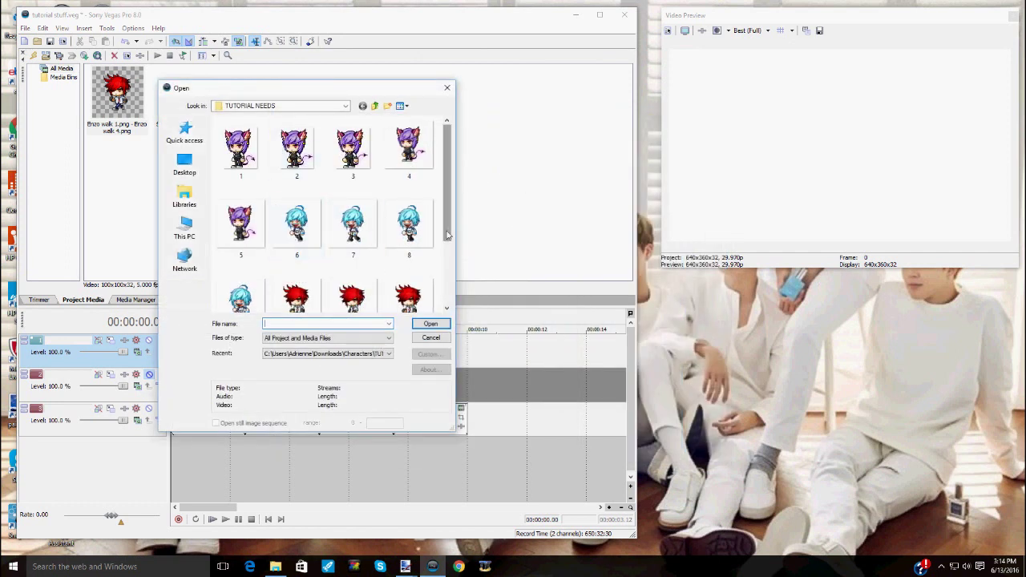
pyautogui.moveTo(422, 93); pyautogui.dragTo(501, 61)
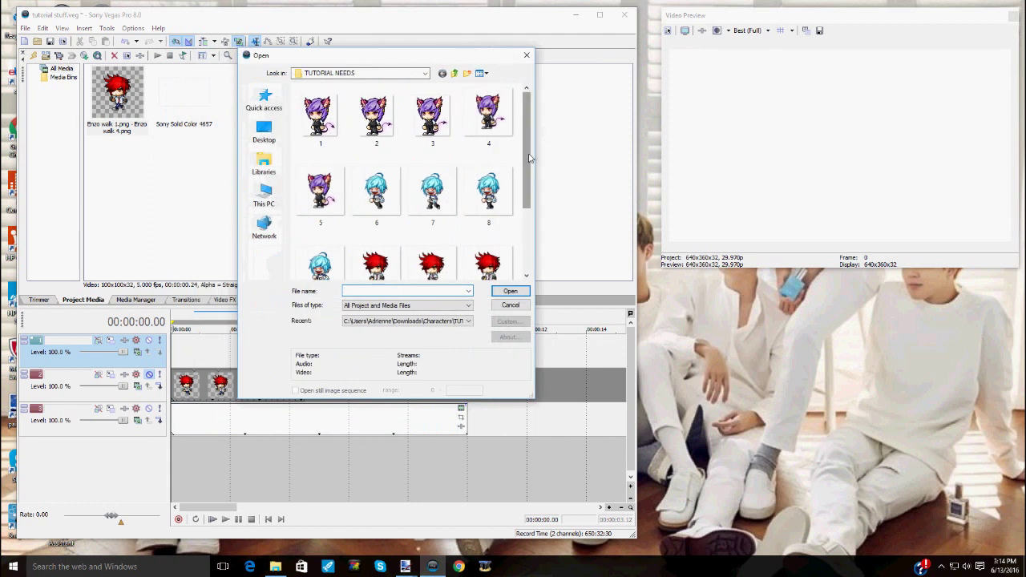
pyautogui.moveTo(529, 158); pyautogui.dragTo(525, 215)
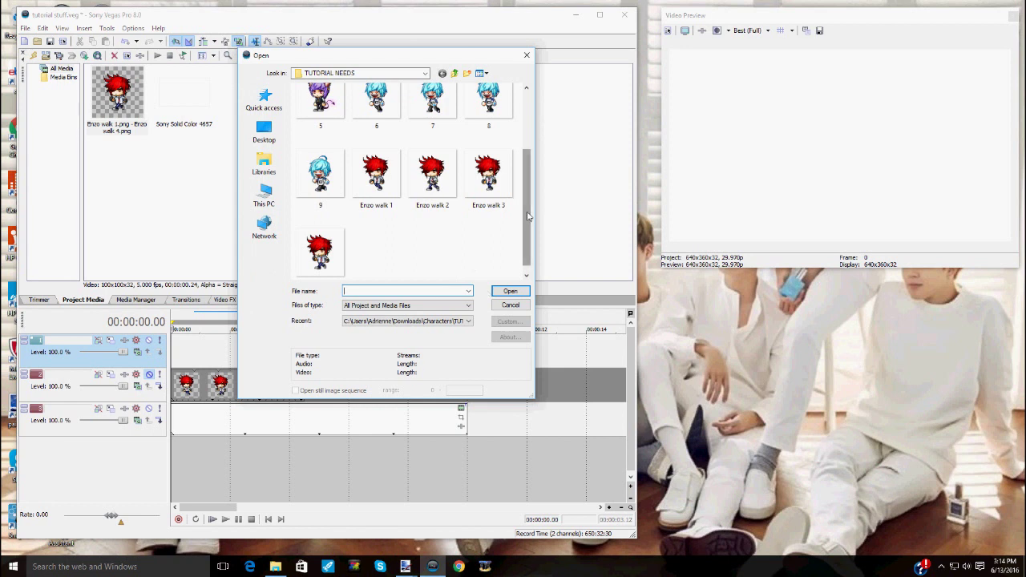
pyautogui.moveTo(528, 217); pyautogui.dragTo(538, 163)
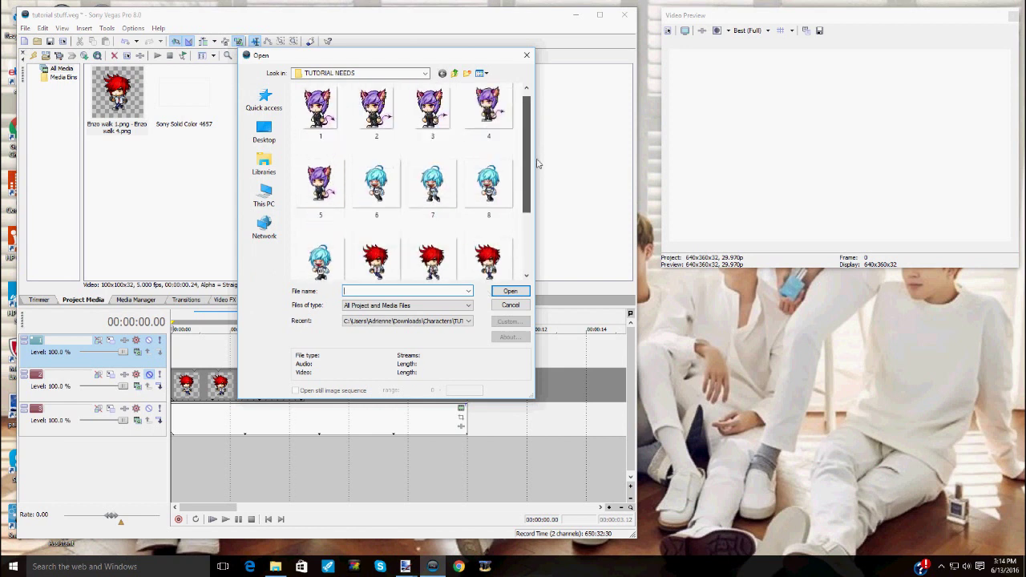
# Select image 6, tick Open still image sequence with range 6–9, and open it.
pyautogui.click(385, 201)
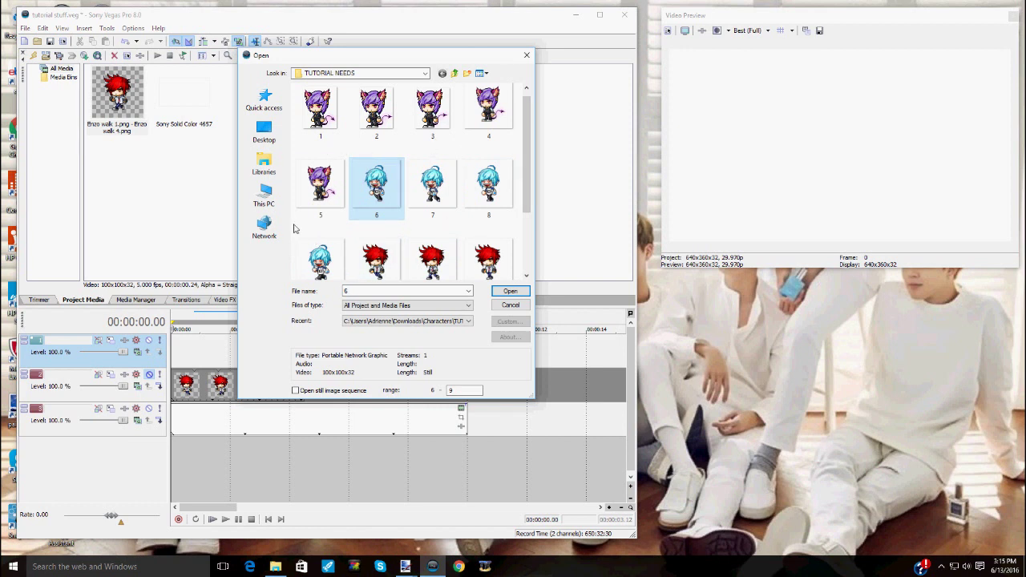
pyautogui.click(327, 122)
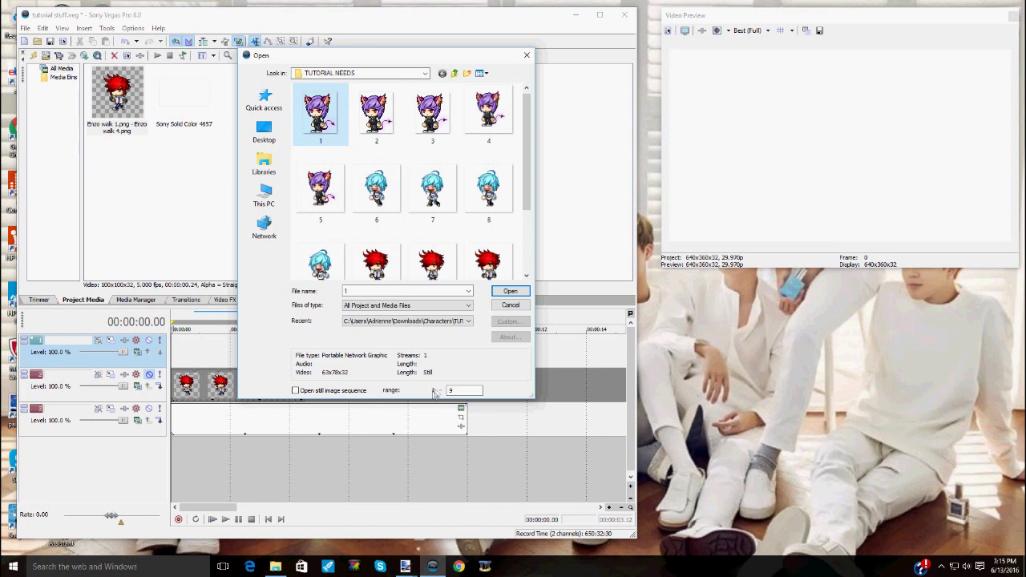
pyautogui.scroll(-1, 520, 182)
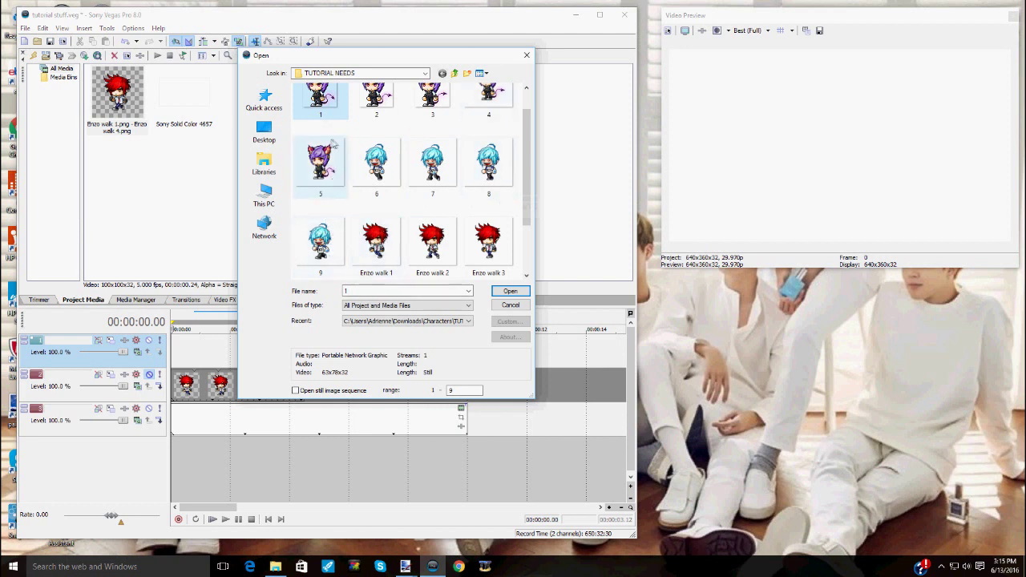
pyautogui.scroll(1, 339, 229)
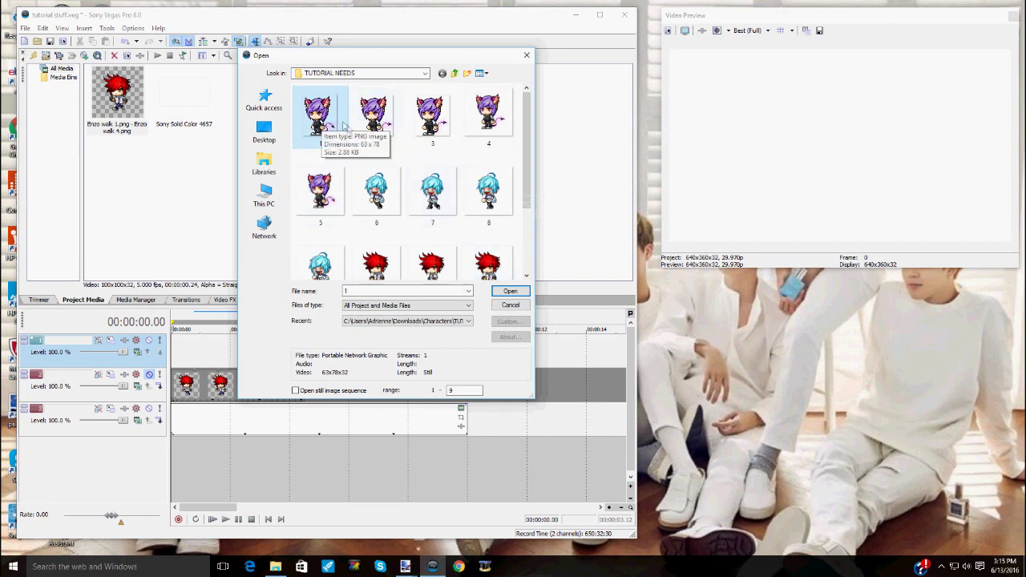
pyautogui.doubleClick(471, 390)
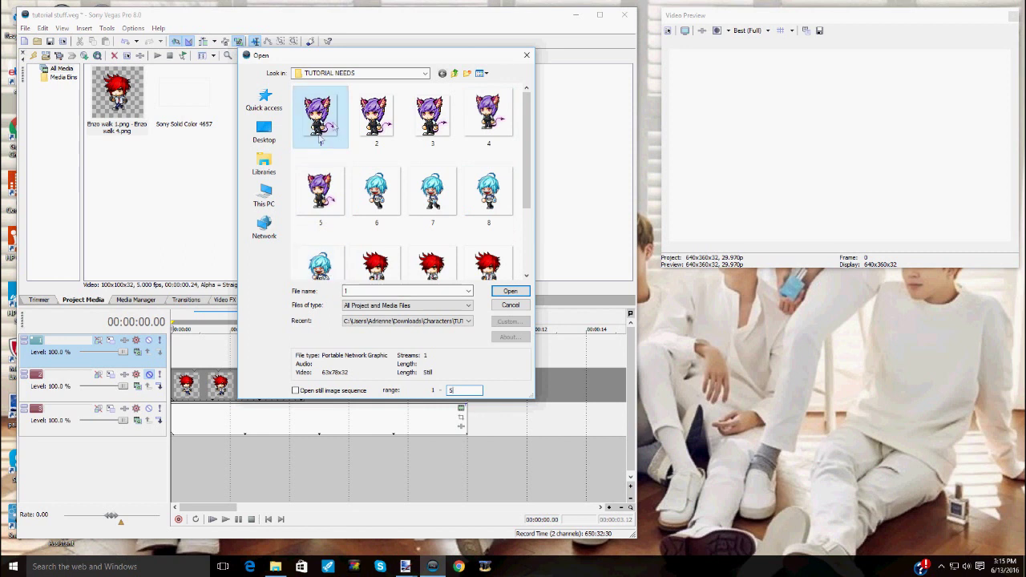
pyautogui.click(374, 200)
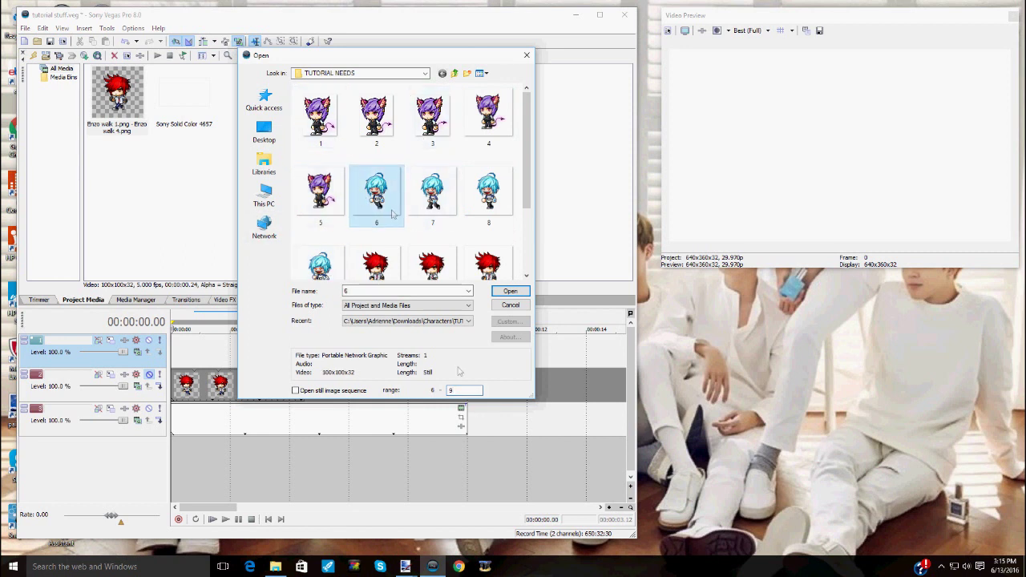
pyautogui.scroll(-1, 331, 232)
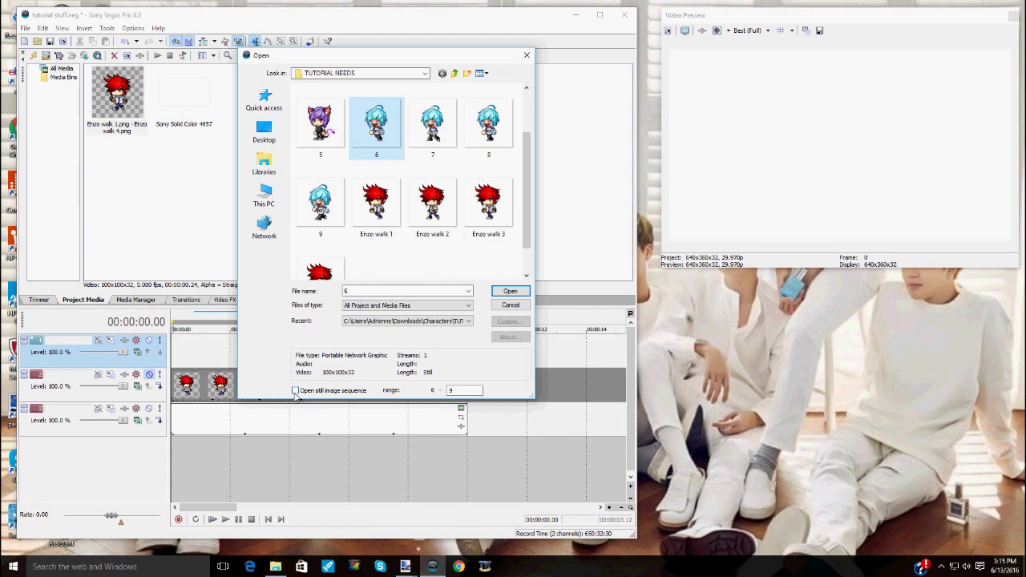
pyautogui.click(295, 390)
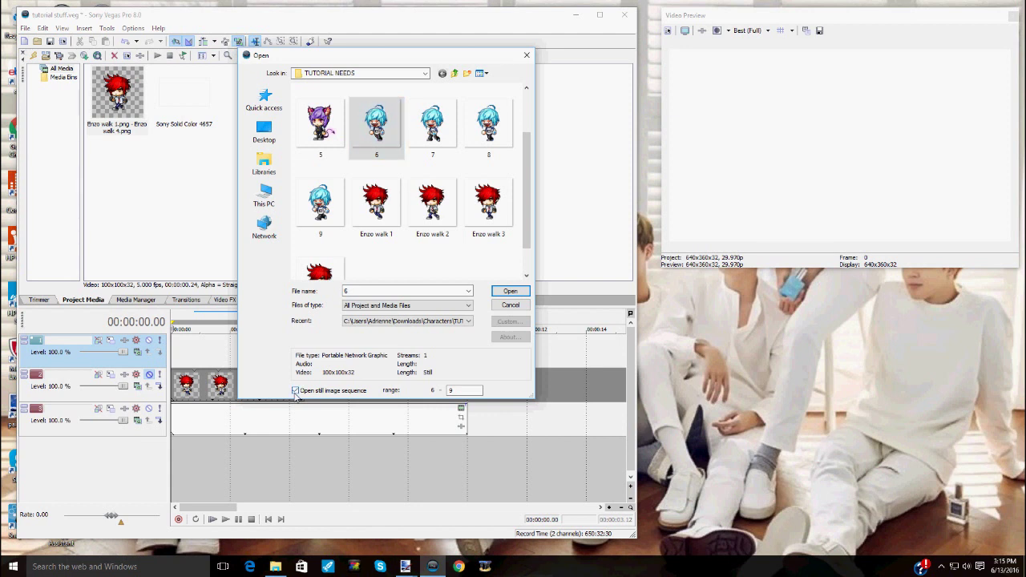
pyautogui.click(505, 292)
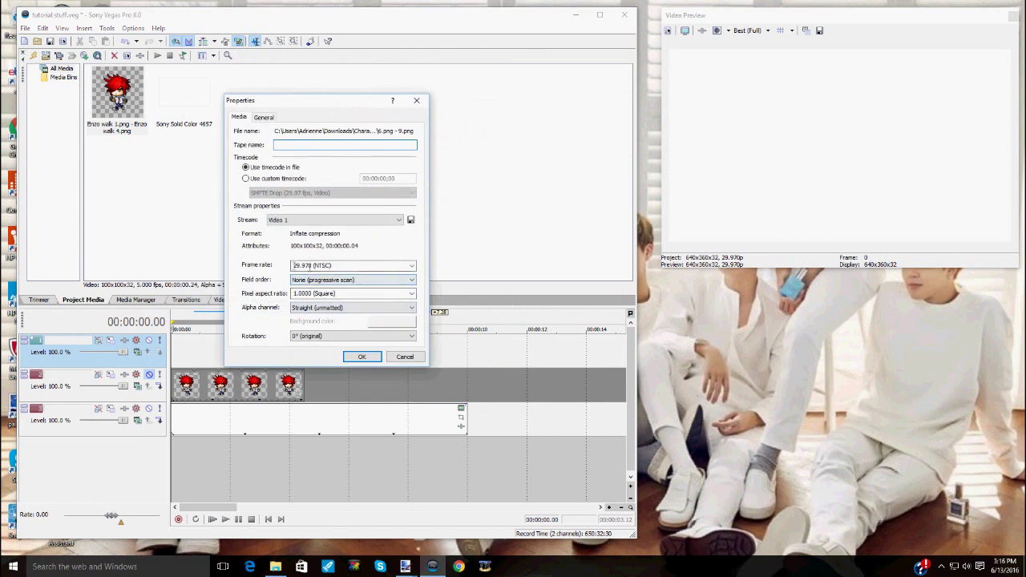
# Replace the 29.970 frame rate with 5 fps and confirm the media properties.
pyautogui.click(339, 265)
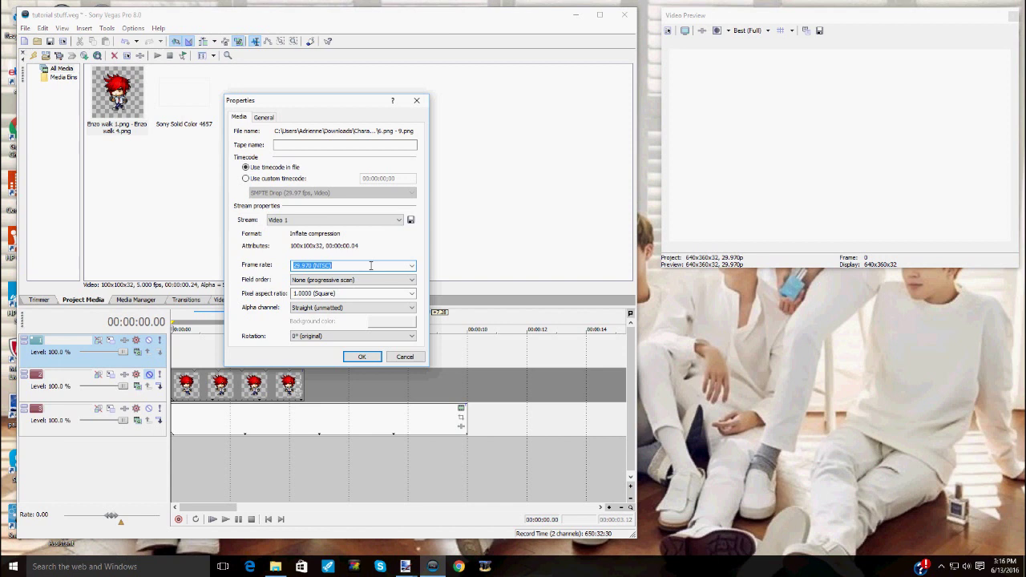
pyautogui.write('5')
pyautogui.write('5')
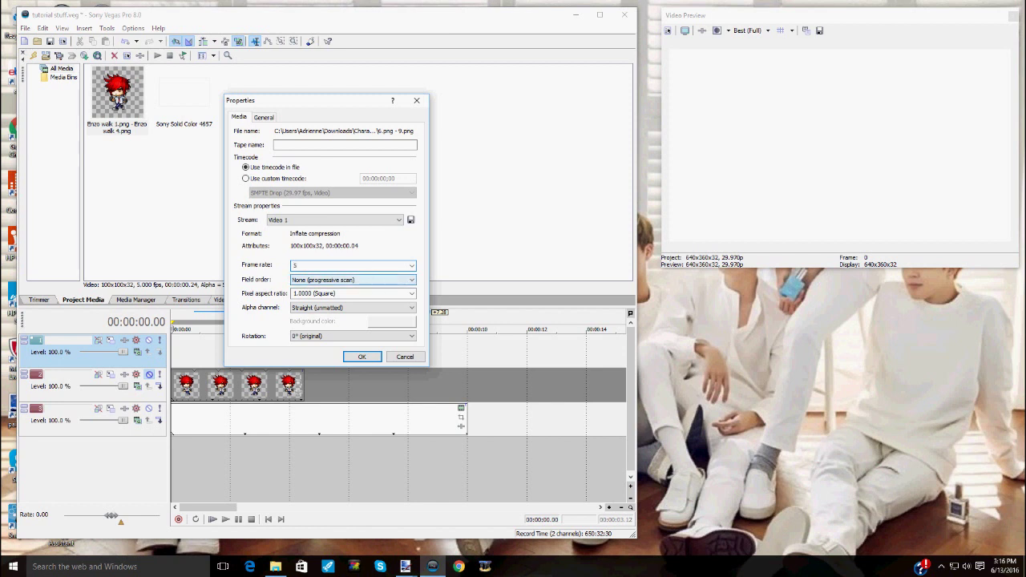
pyautogui.click(360, 357)
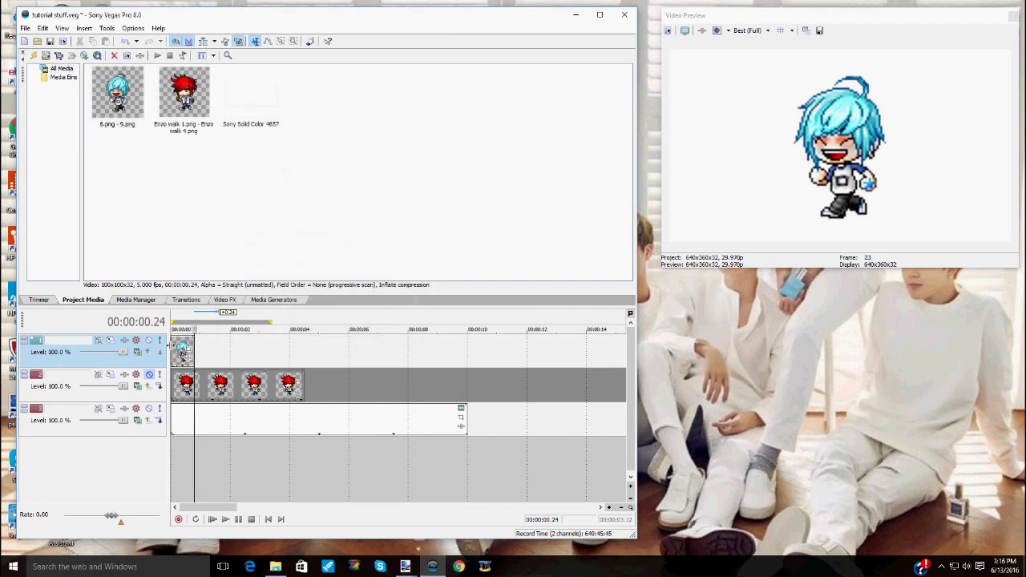
# Preview the opening stretch of the timeline to watch the blue-haired sprite animate.
pyautogui.press('Home')
pyautogui.scroll(1, 214, 355)
pyautogui.scroll(-2, 214, 355)
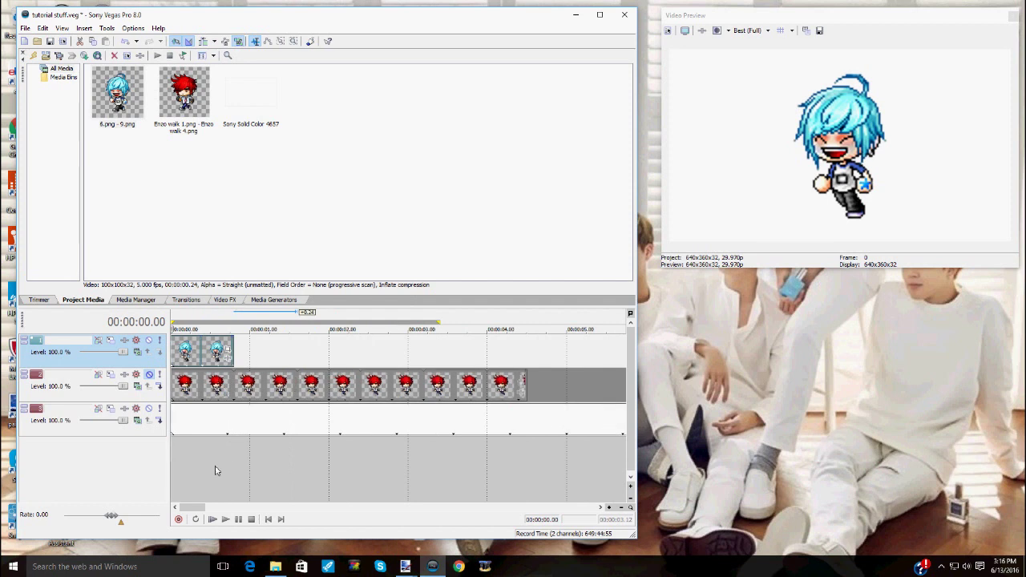
pyautogui.moveTo(215, 470); pyautogui.dragTo(156, 475)
pyautogui.press('space')
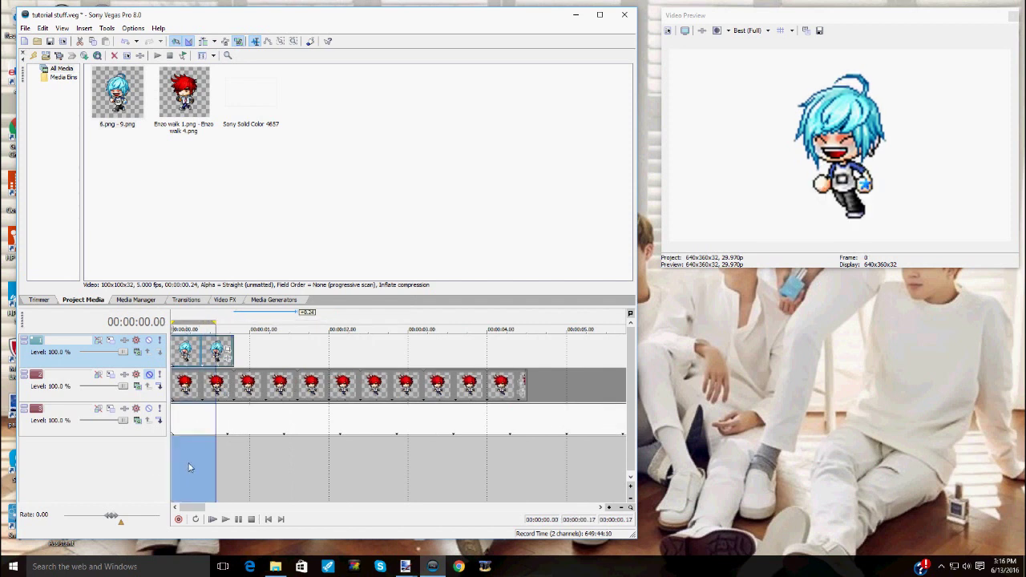
pyautogui.click(226, 519)
pyautogui.click(206, 367)
# Stretch the blue character's clip so it loops longer and disable its resampling.
pyautogui.scroll(-2, 206, 367)
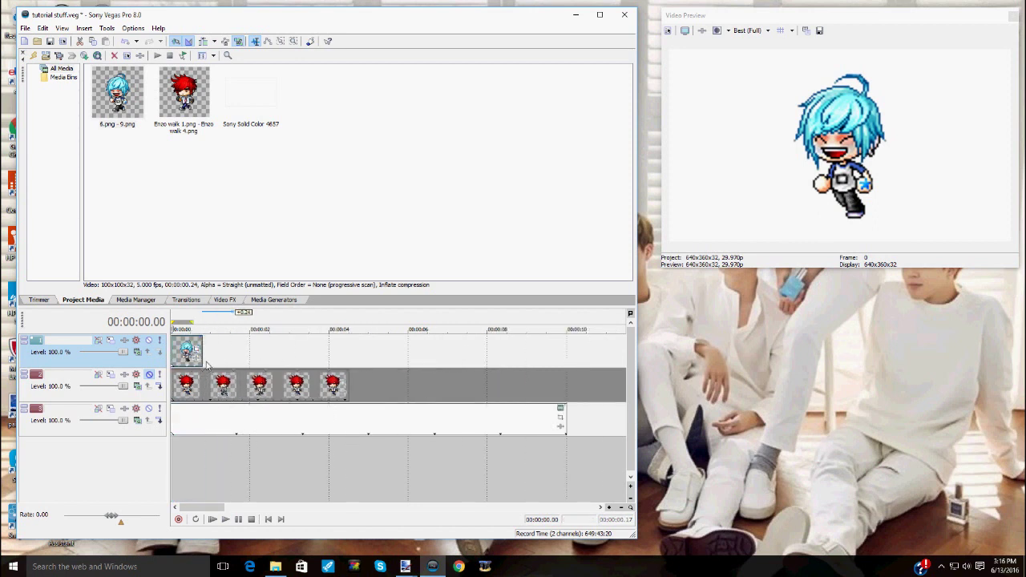
pyautogui.moveTo(202, 365); pyautogui.dragTo(317, 365)
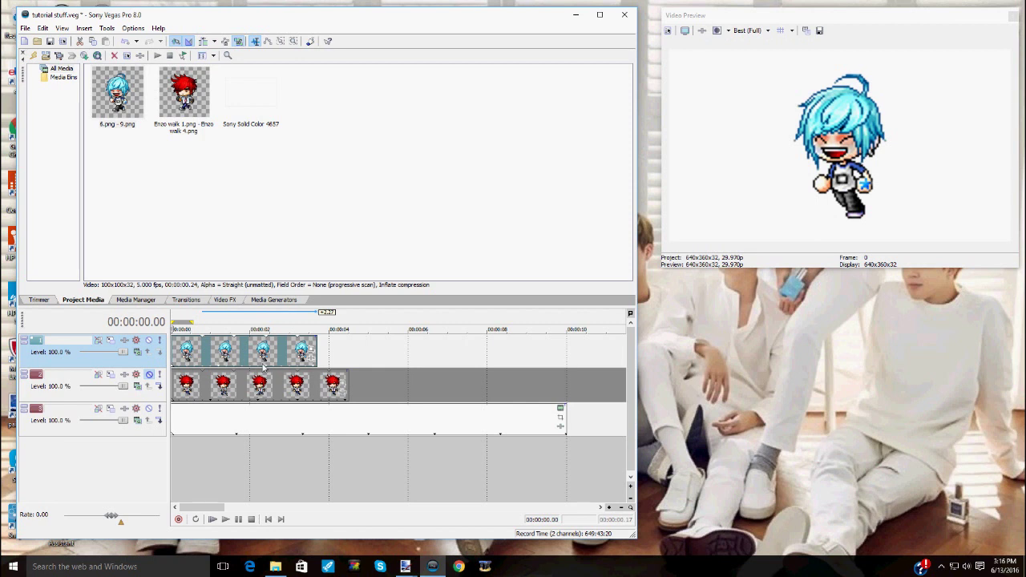
pyautogui.rightClick(276, 353)
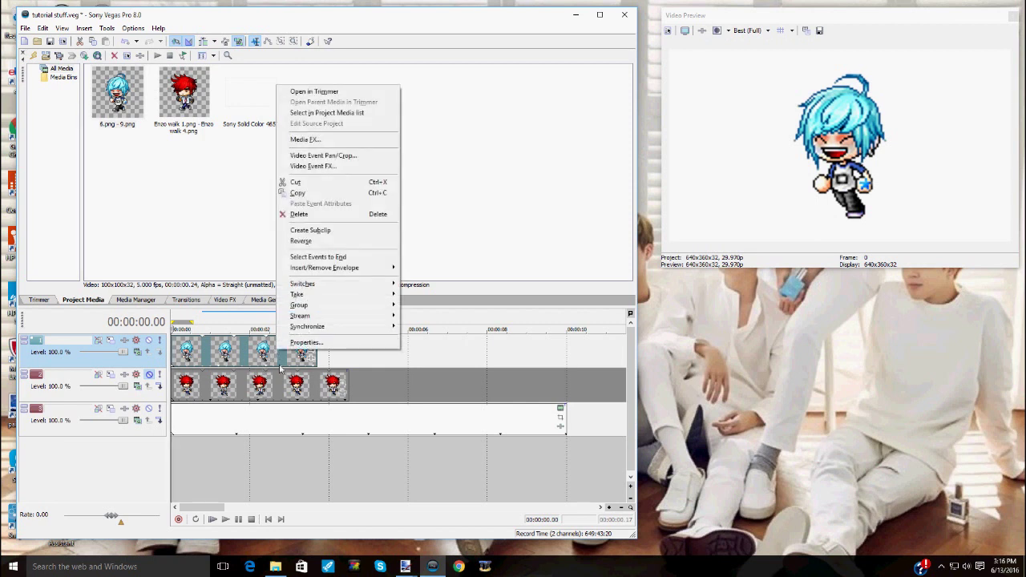
pyautogui.click(298, 343)
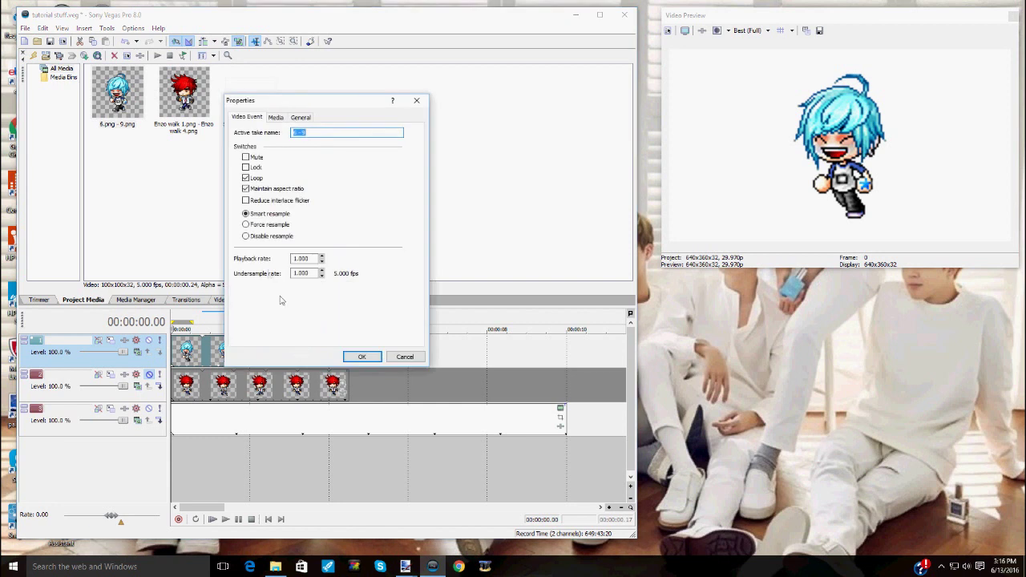
pyautogui.click(245, 237)
pyautogui.click(360, 356)
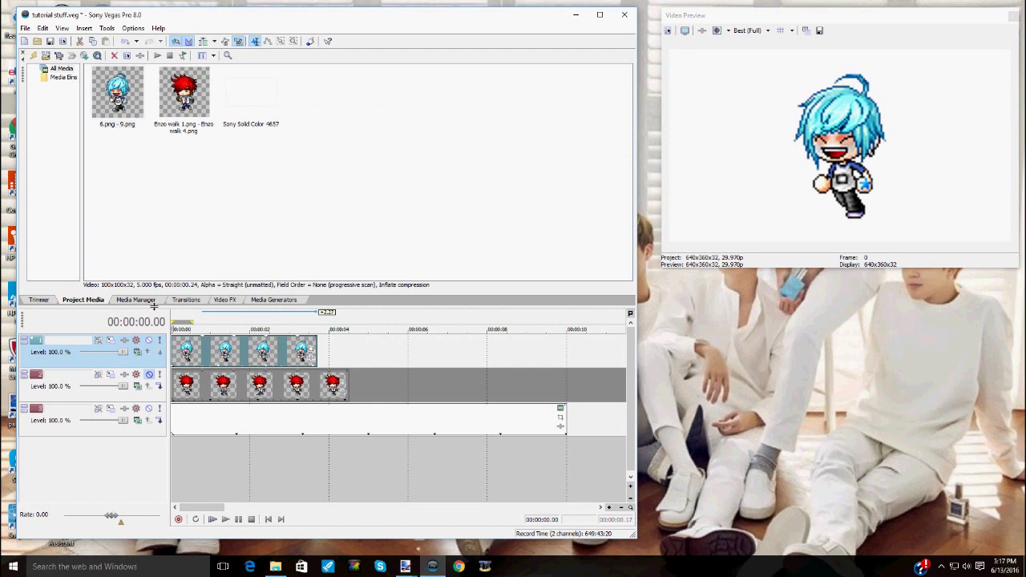
# Replay the first two seconds, then mute the blue character's track.
pyautogui.moveTo(259, 468); pyautogui.dragTo(154, 490)
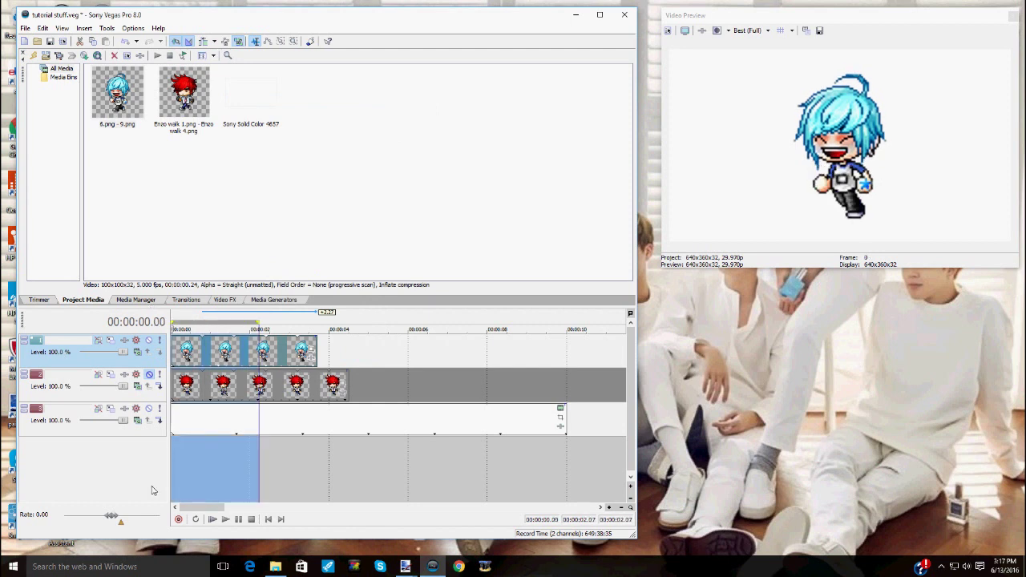
pyautogui.press('space')
pyautogui.press('space')
pyautogui.click(224, 520)
pyautogui.click(150, 342)
# Switch to paint.net's 1.png, zoom out, and set the canvas to 100x100 via Canvas Size.
pyautogui.click(172, 346)
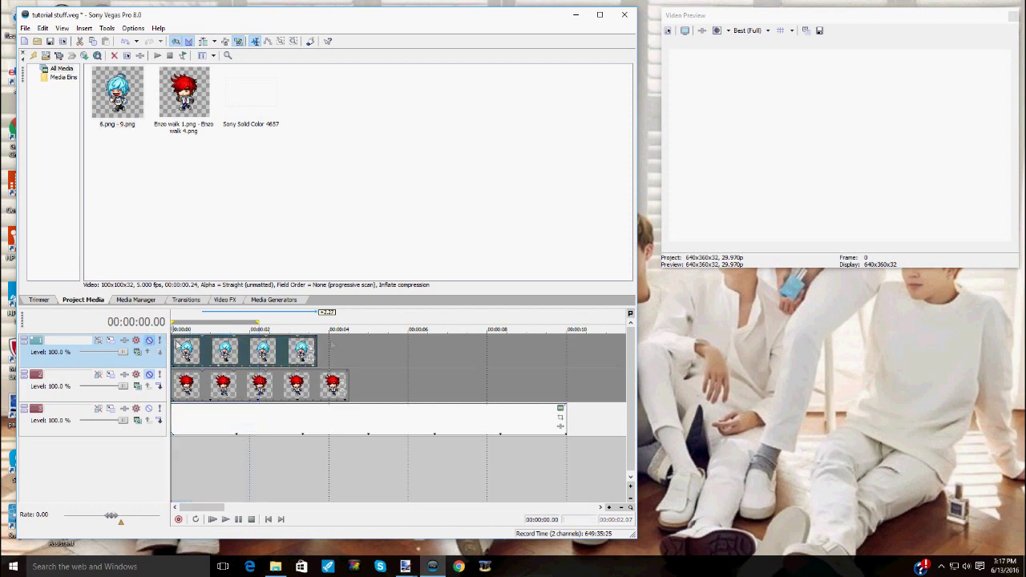
pyautogui.click(575, 13)
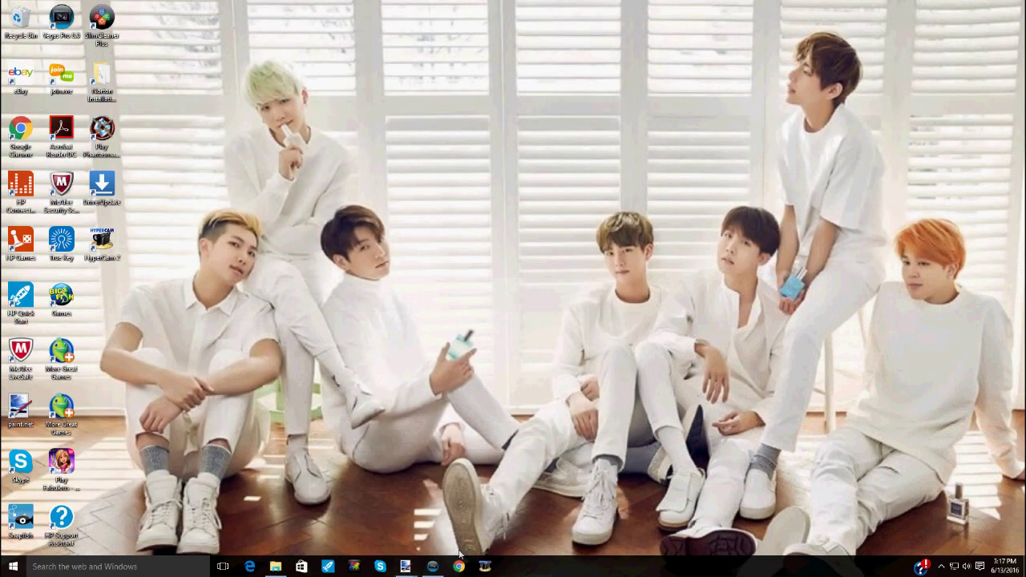
pyautogui.moveTo(480, 569)
pyautogui.click(739, 521)
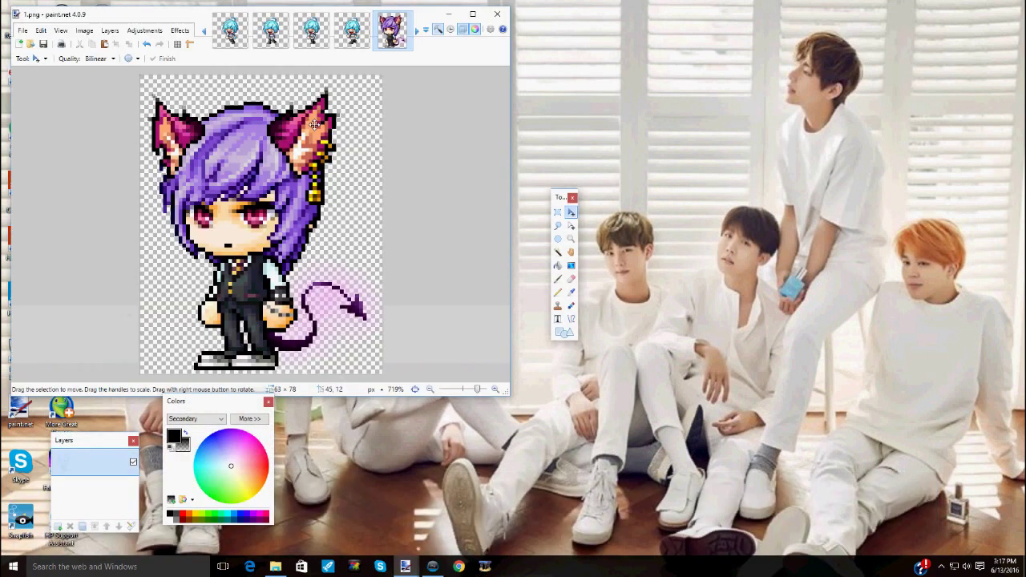
pyautogui.click(570, 238)
pyautogui.rightClick(360, 240)
pyautogui.rightClick(360, 240)
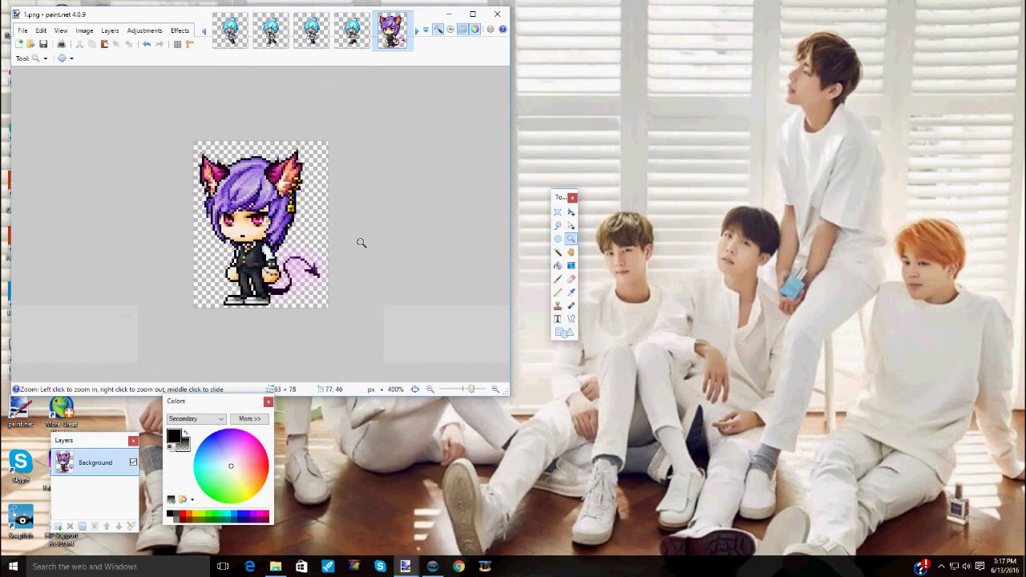
pyautogui.rightClick(359, 240)
pyautogui.click(85, 31)
pyautogui.click(105, 67)
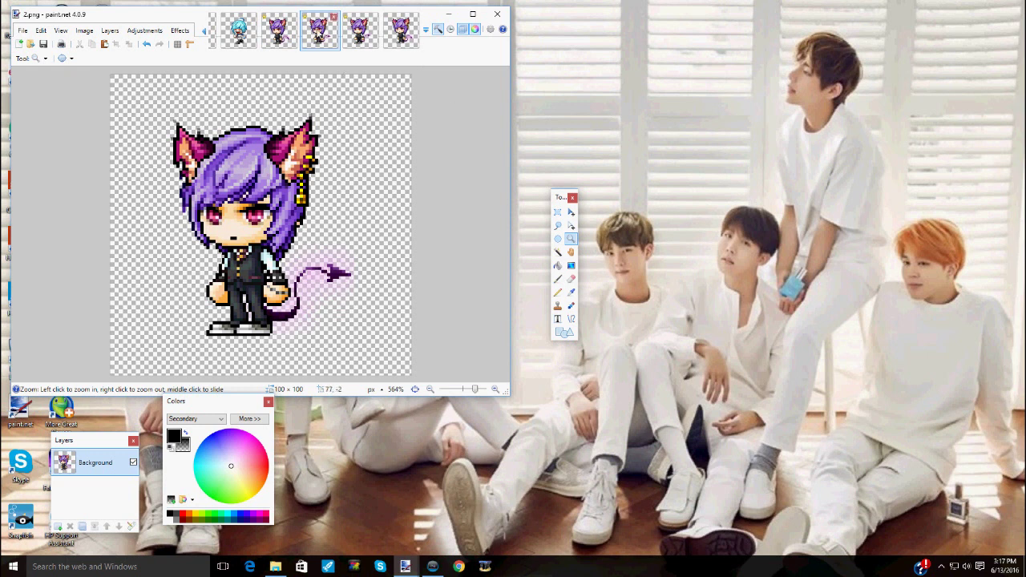
# Shift the purple-haired character in 3.png up and right with Move Selected Pixels.
pyautogui.click(295, 40)
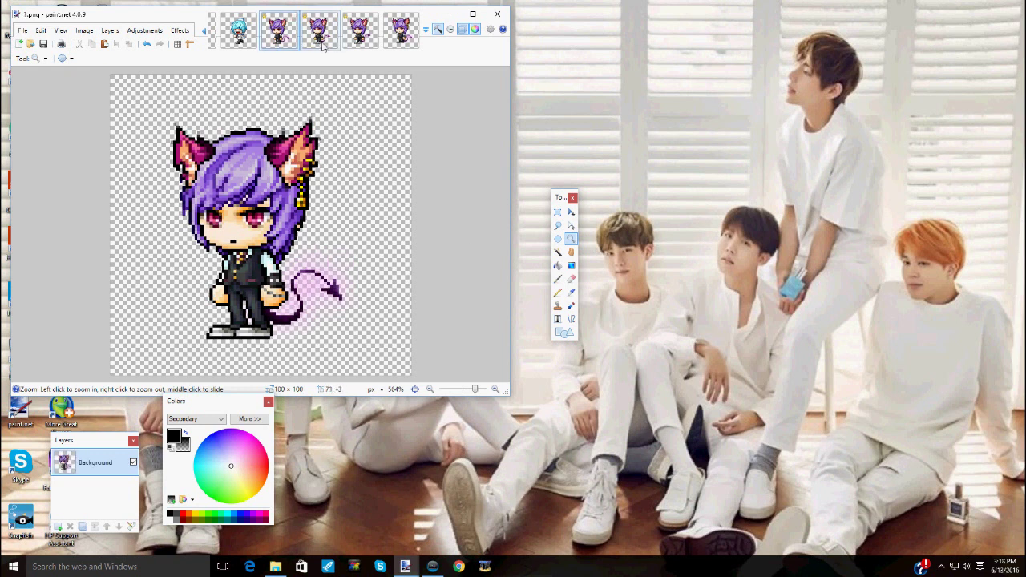
pyautogui.click(399, 42)
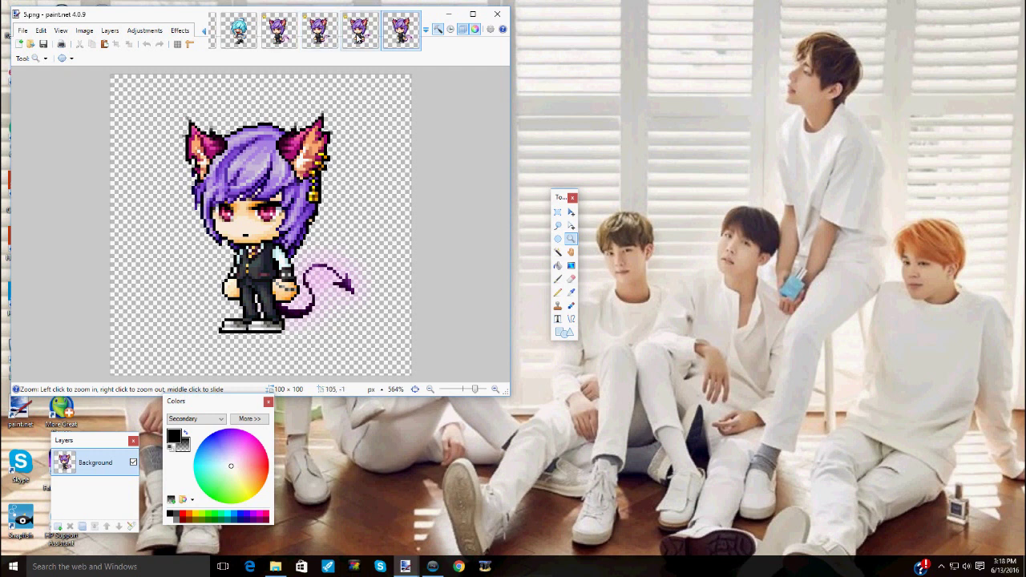
pyautogui.click(360, 31)
pyautogui.click(570, 212)
pyautogui.hotkey('ctrl', 'a')
pyautogui.moveTo(315, 236); pyautogui.dragTo(336, 201)
# Nudge the character in 2.png slightly right to align it, then minimize paint.net.
pyautogui.click(399, 33)
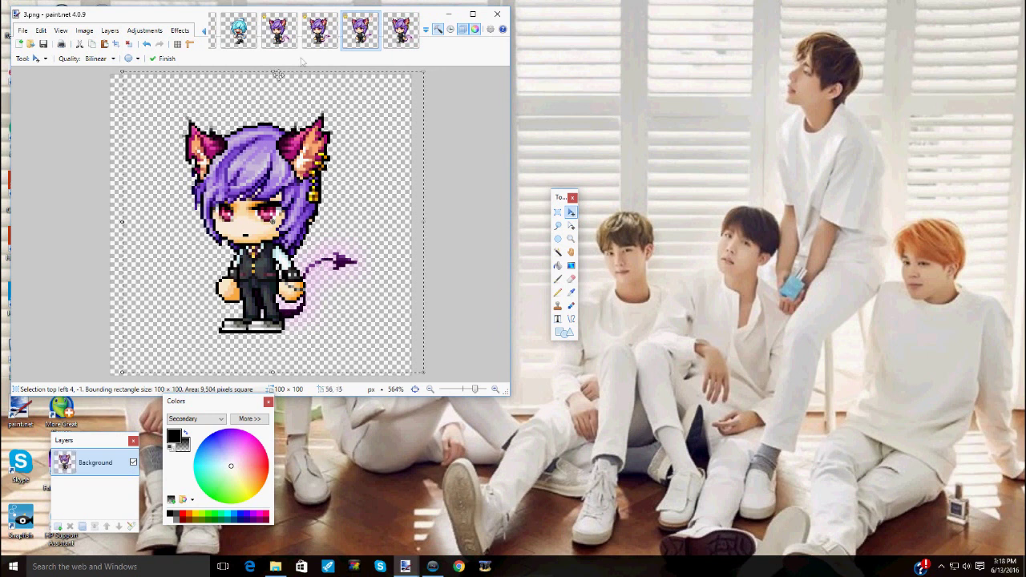
pyautogui.click(320, 41)
pyautogui.moveTo(295, 228); pyautogui.dragTo(311, 218)
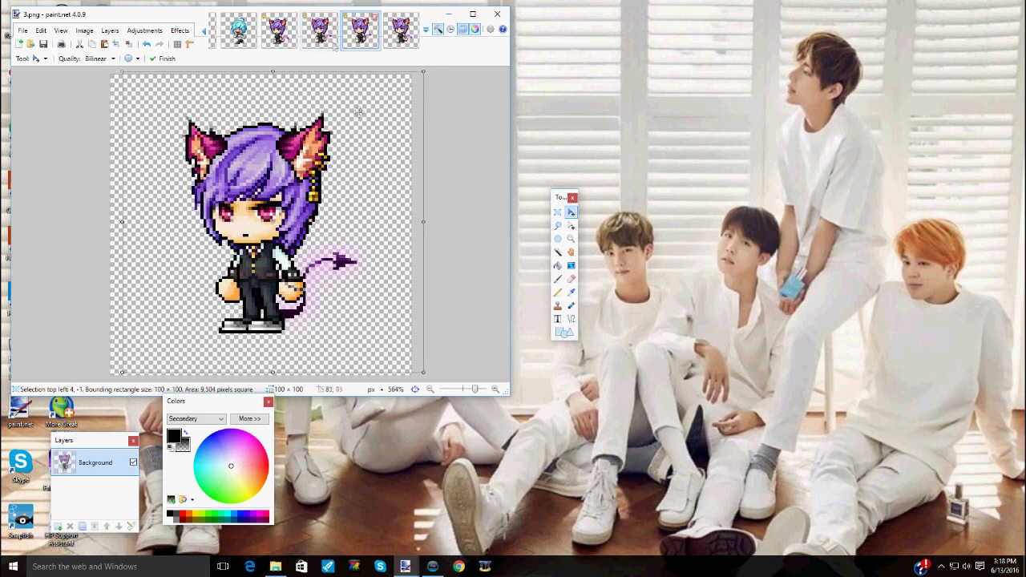
pyautogui.click(404, 566)
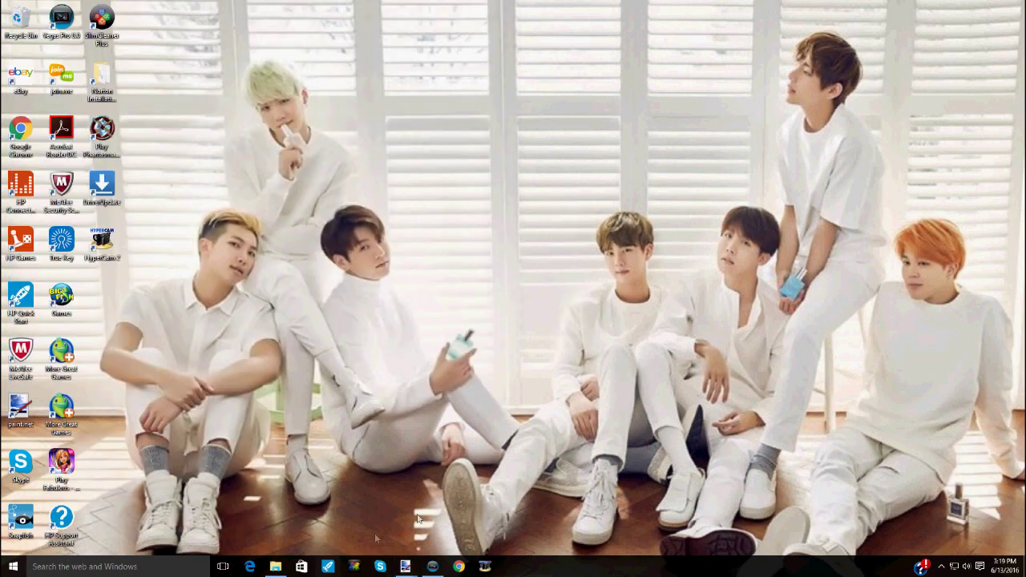
# Restore Vegas and insert a new empty video track at the top.
pyautogui.click(433, 566)
pyautogui.rightClick(362, 359)
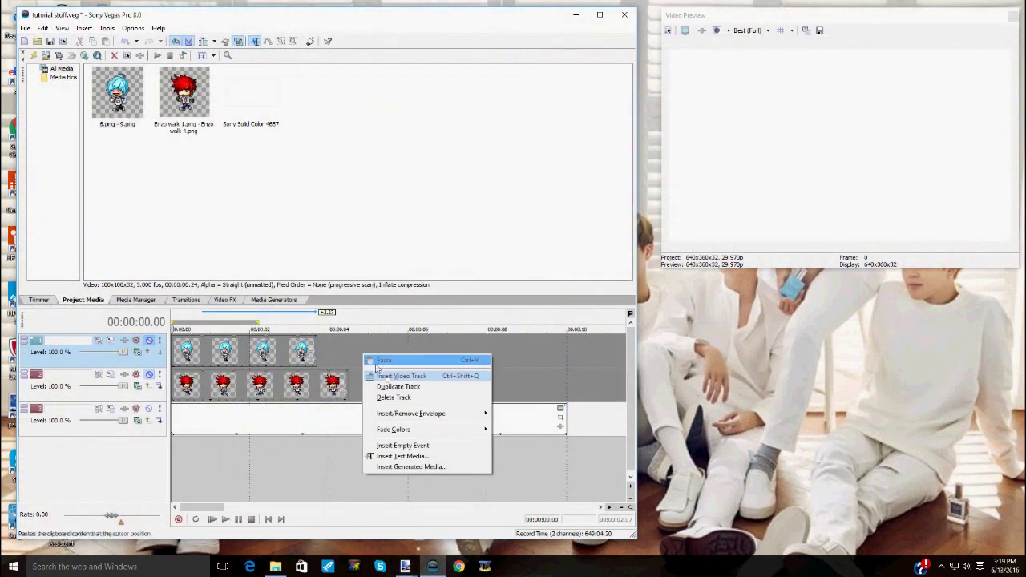
pyautogui.click(389, 377)
# In the import dialog, pick image 1 and set the sequence to end at image 5.
pyautogui.click(36, 41)
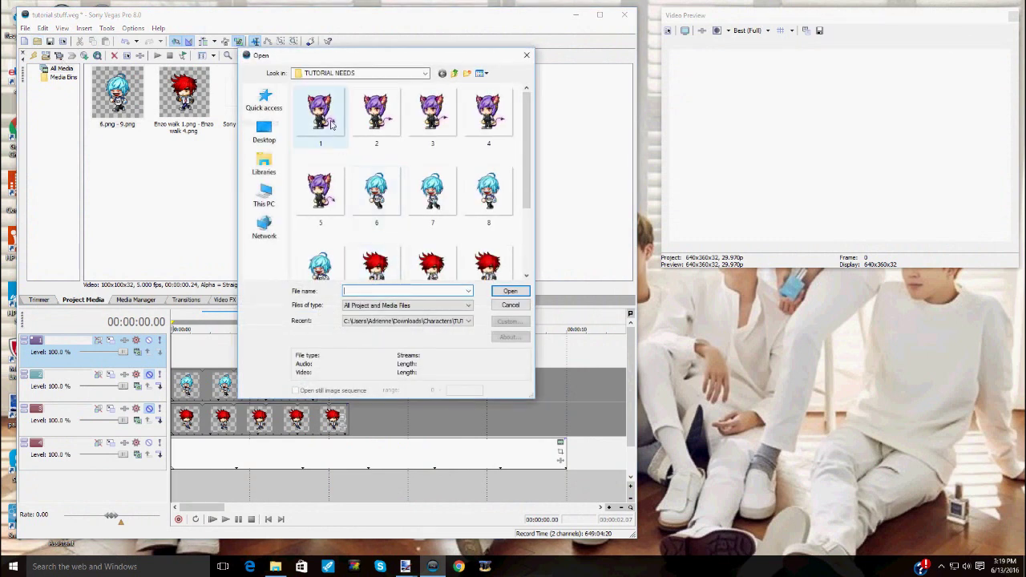
pyautogui.click(331, 123)
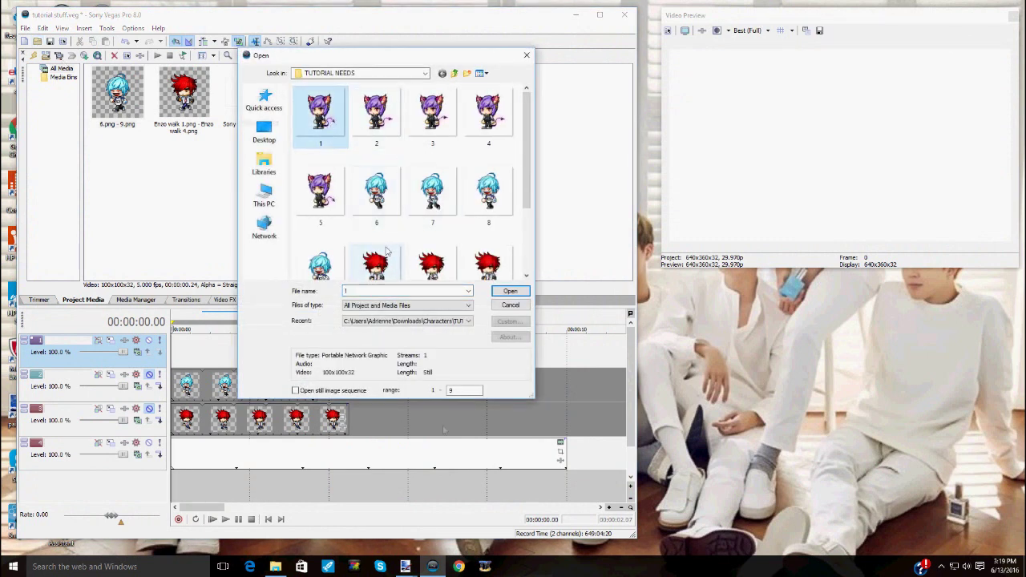
pyautogui.click(461, 391)
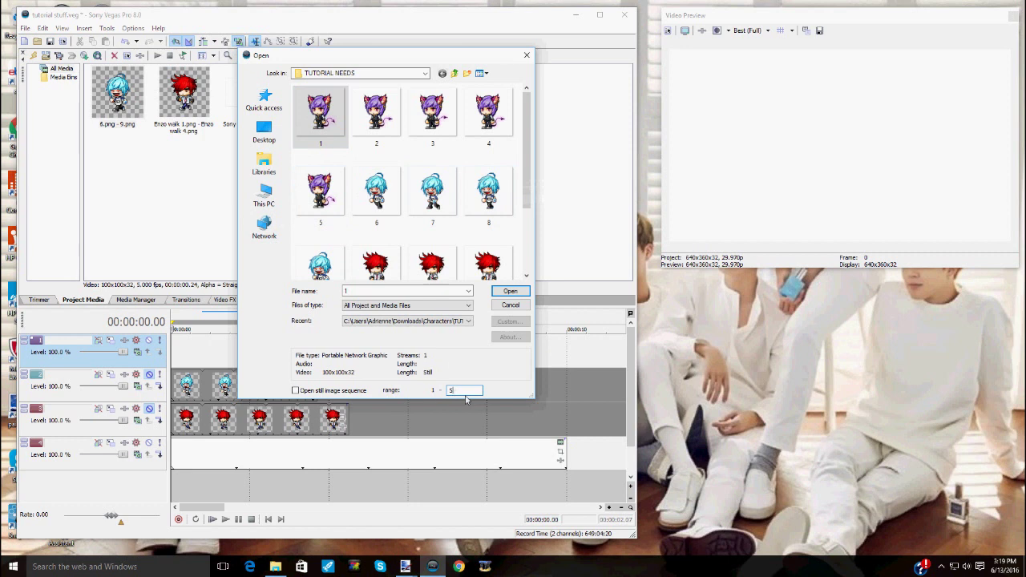
# Open the 1–5 image sequence and set its frame rate to 2 fps.
pyautogui.click(509, 291)
pyautogui.moveTo(293, 266); pyautogui.dragTo(329, 265)
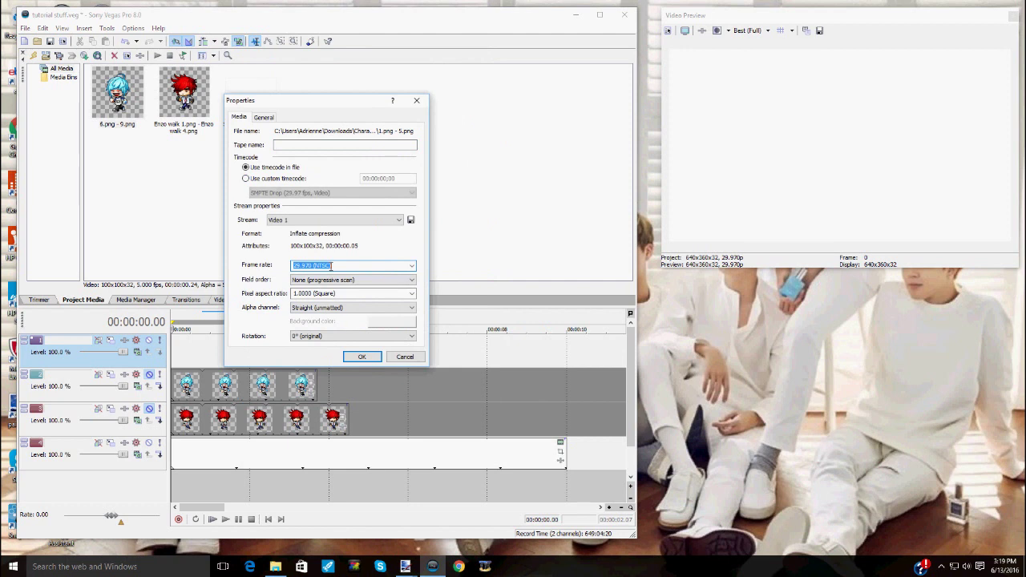
pyautogui.write('2')
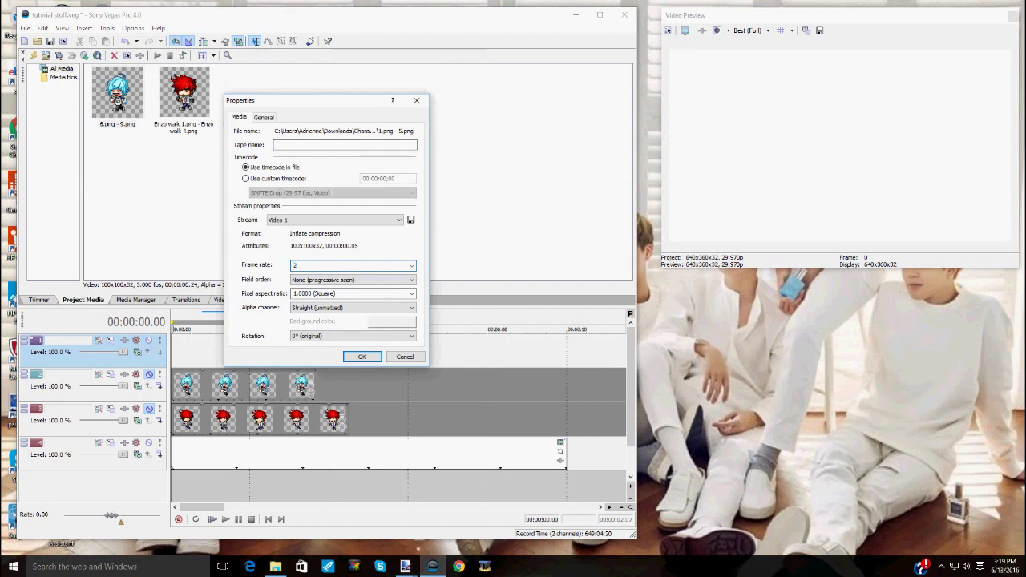
pyautogui.click(357, 357)
# Disable resampling in the purple character's clip properties.
pyautogui.rightClick(192, 359)
pyautogui.click(225, 349)
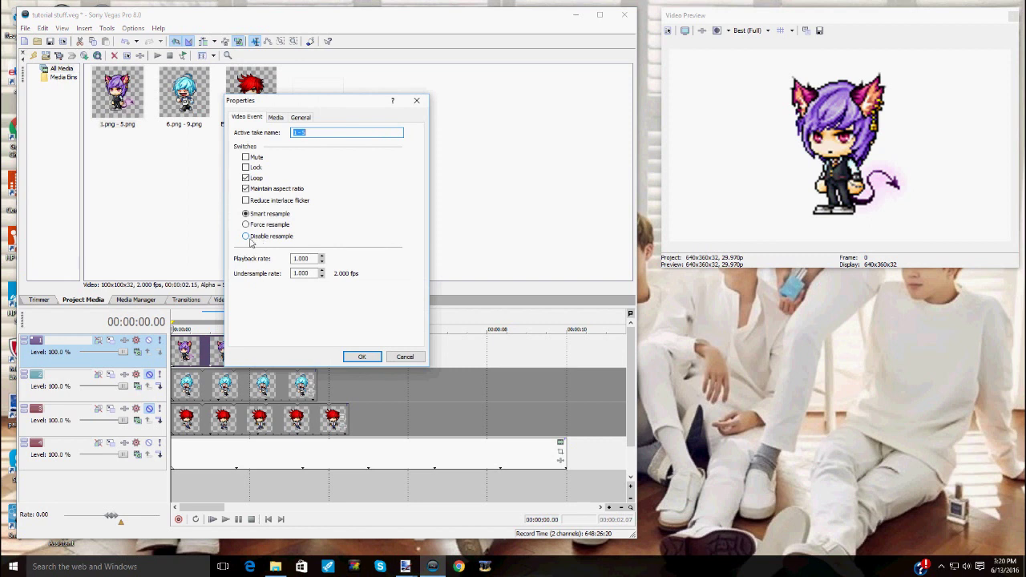
pyautogui.click(248, 237)
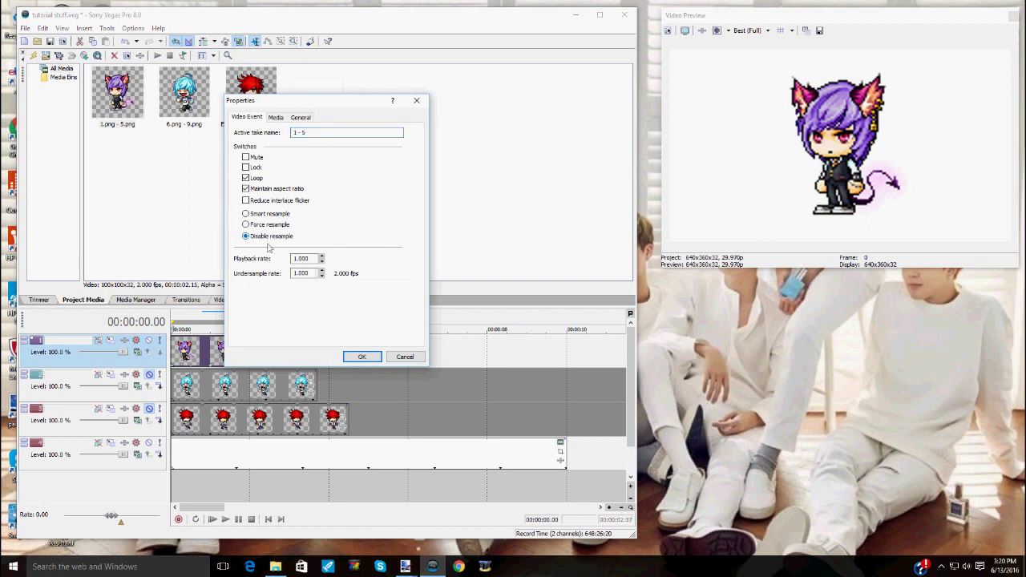
pyautogui.click(362, 357)
# Preview the three sprite animations over the 0–1.20 s time selection.
pyautogui.scroll(2, 263, 487)
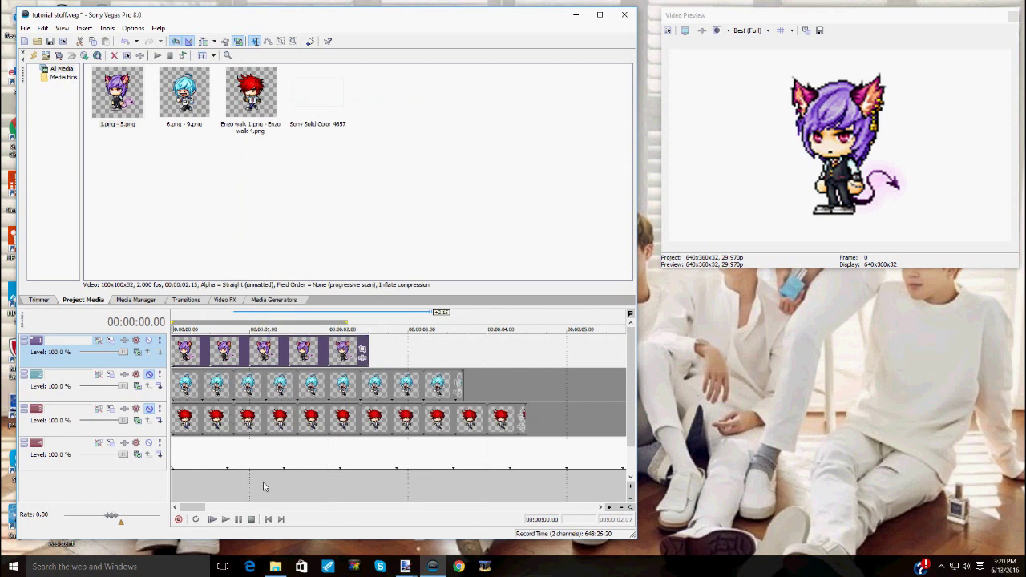
pyautogui.moveTo(302, 489); pyautogui.dragTo(169, 487)
pyautogui.press('space')
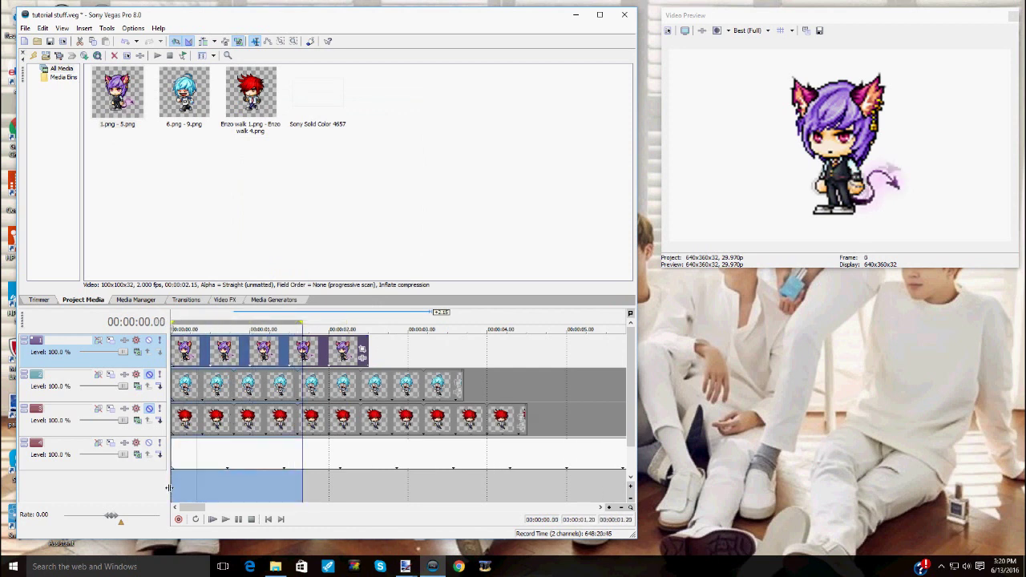
pyautogui.click(226, 520)
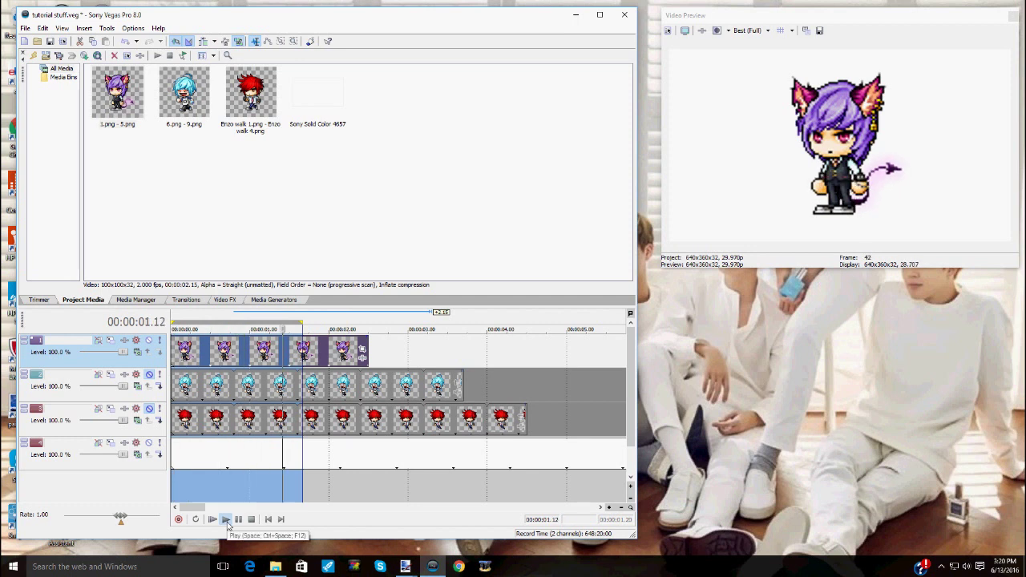
# Clear the time selection and minimize Sony Vegas to the desktop.
pyautogui.scroll(-3, 321, 397)
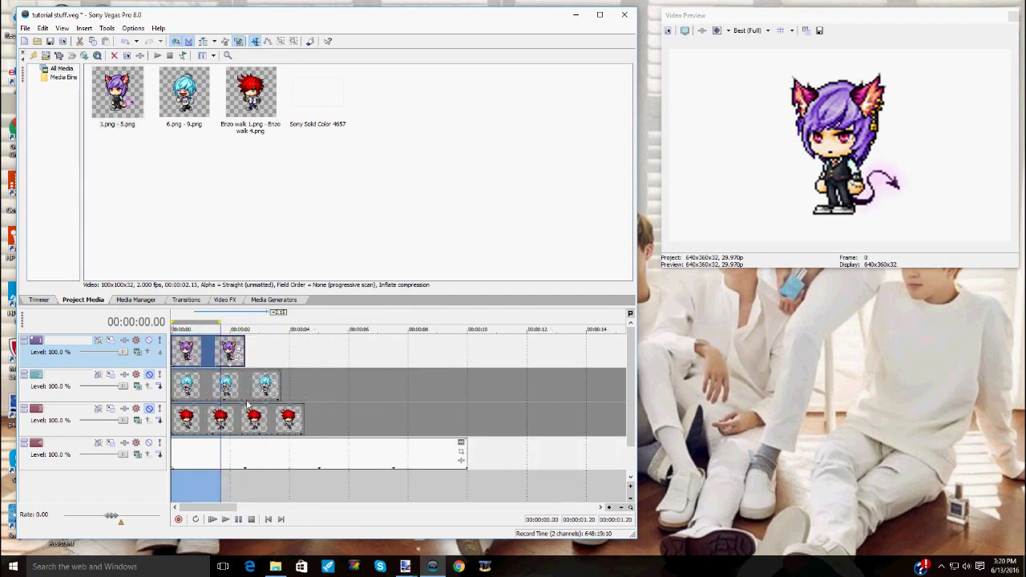
pyautogui.click(213, 346)
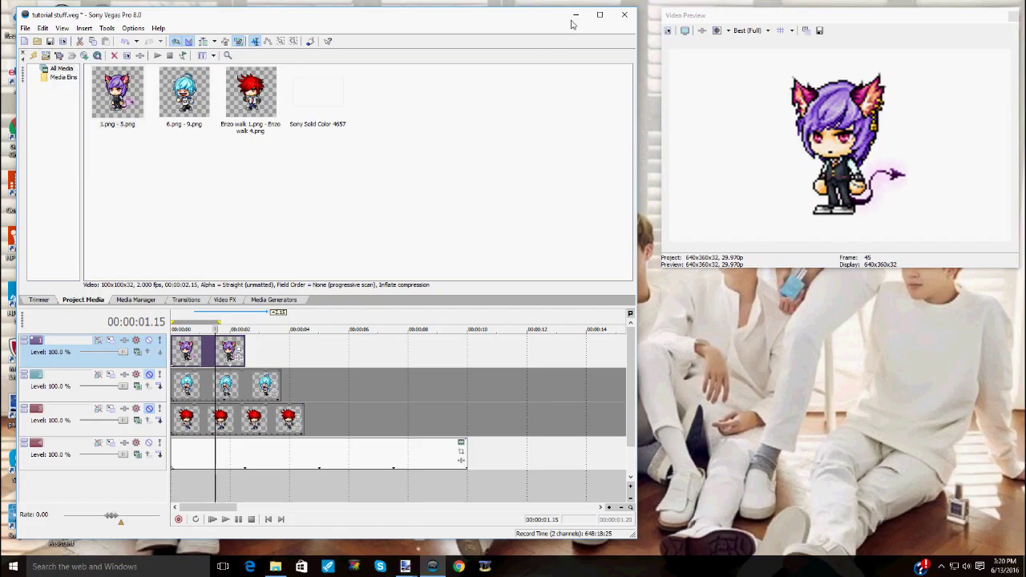
pyautogui.click(574, 15)
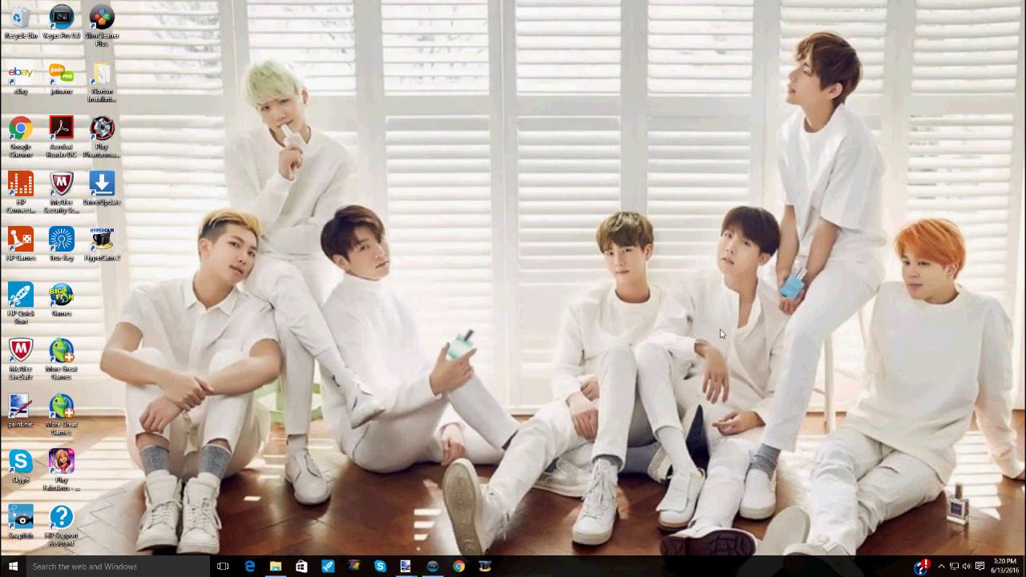